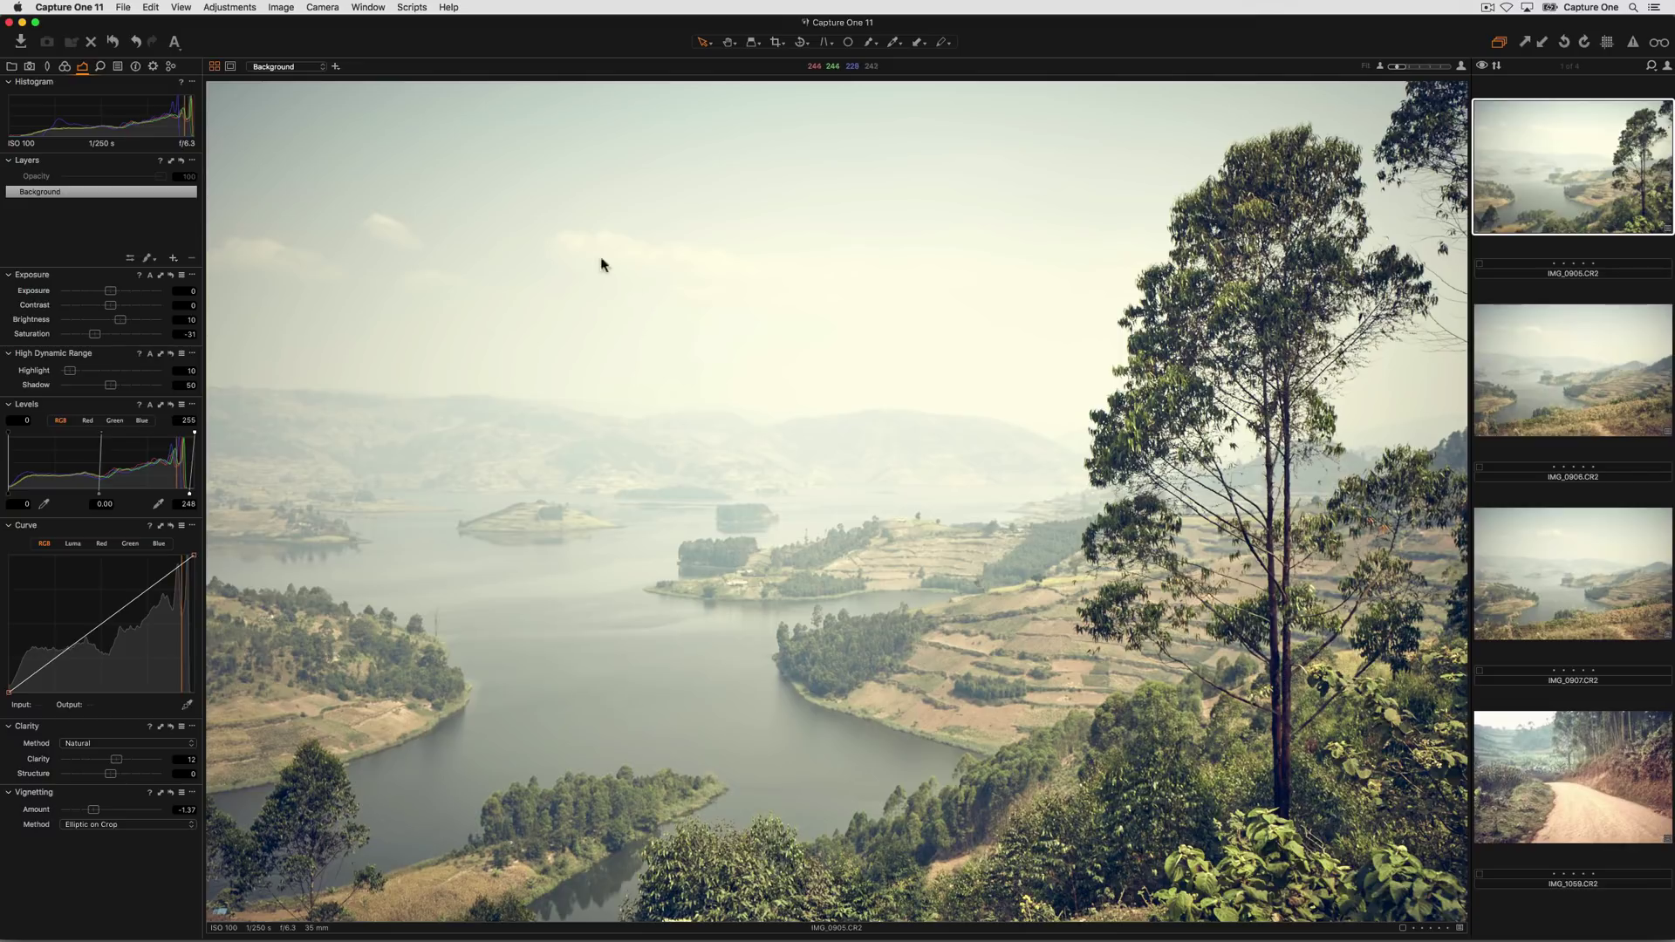
- Switch the interface to the Default workspace from the Window menu
click(365, 10)
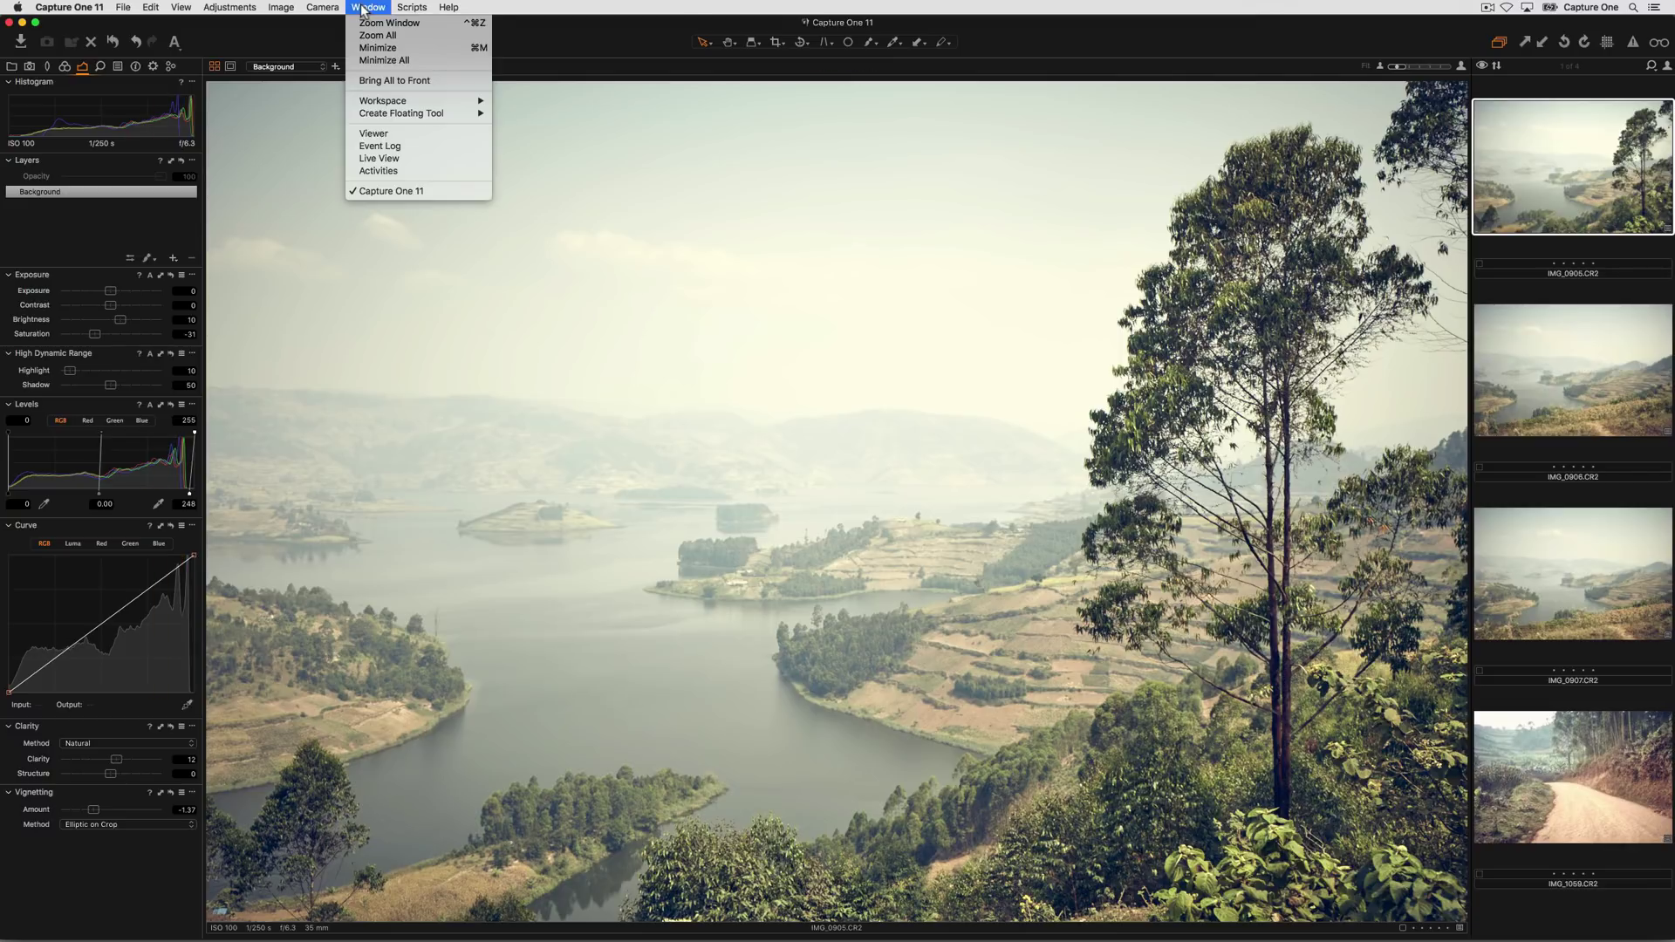
mouse_move(392, 101)
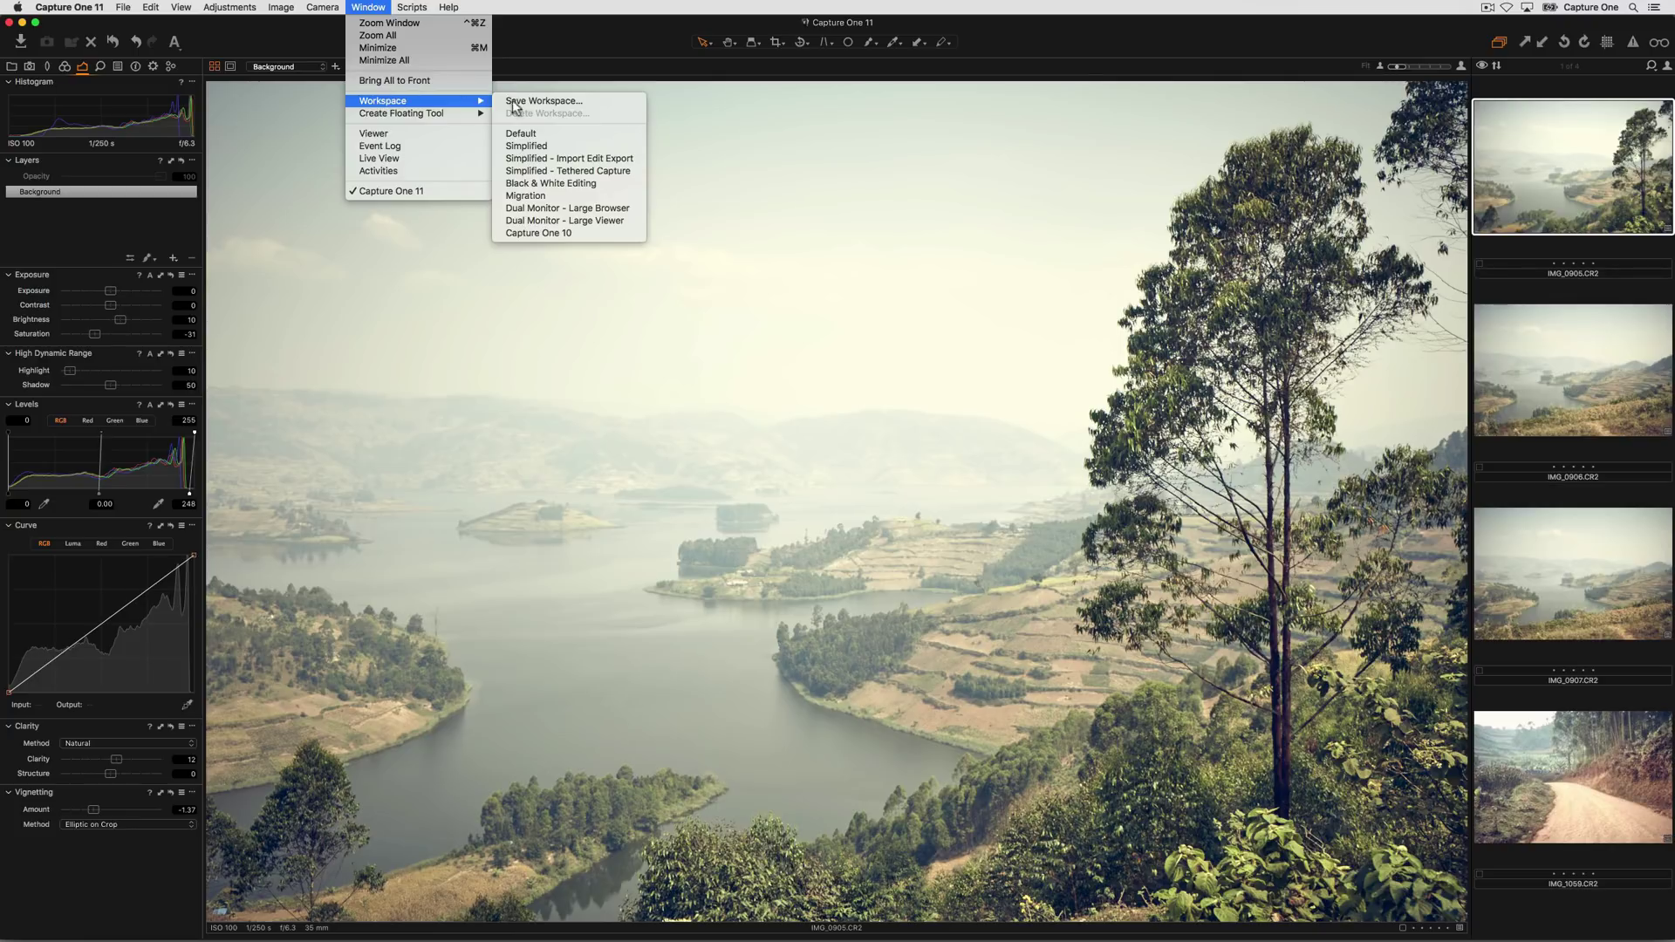
click(568, 134)
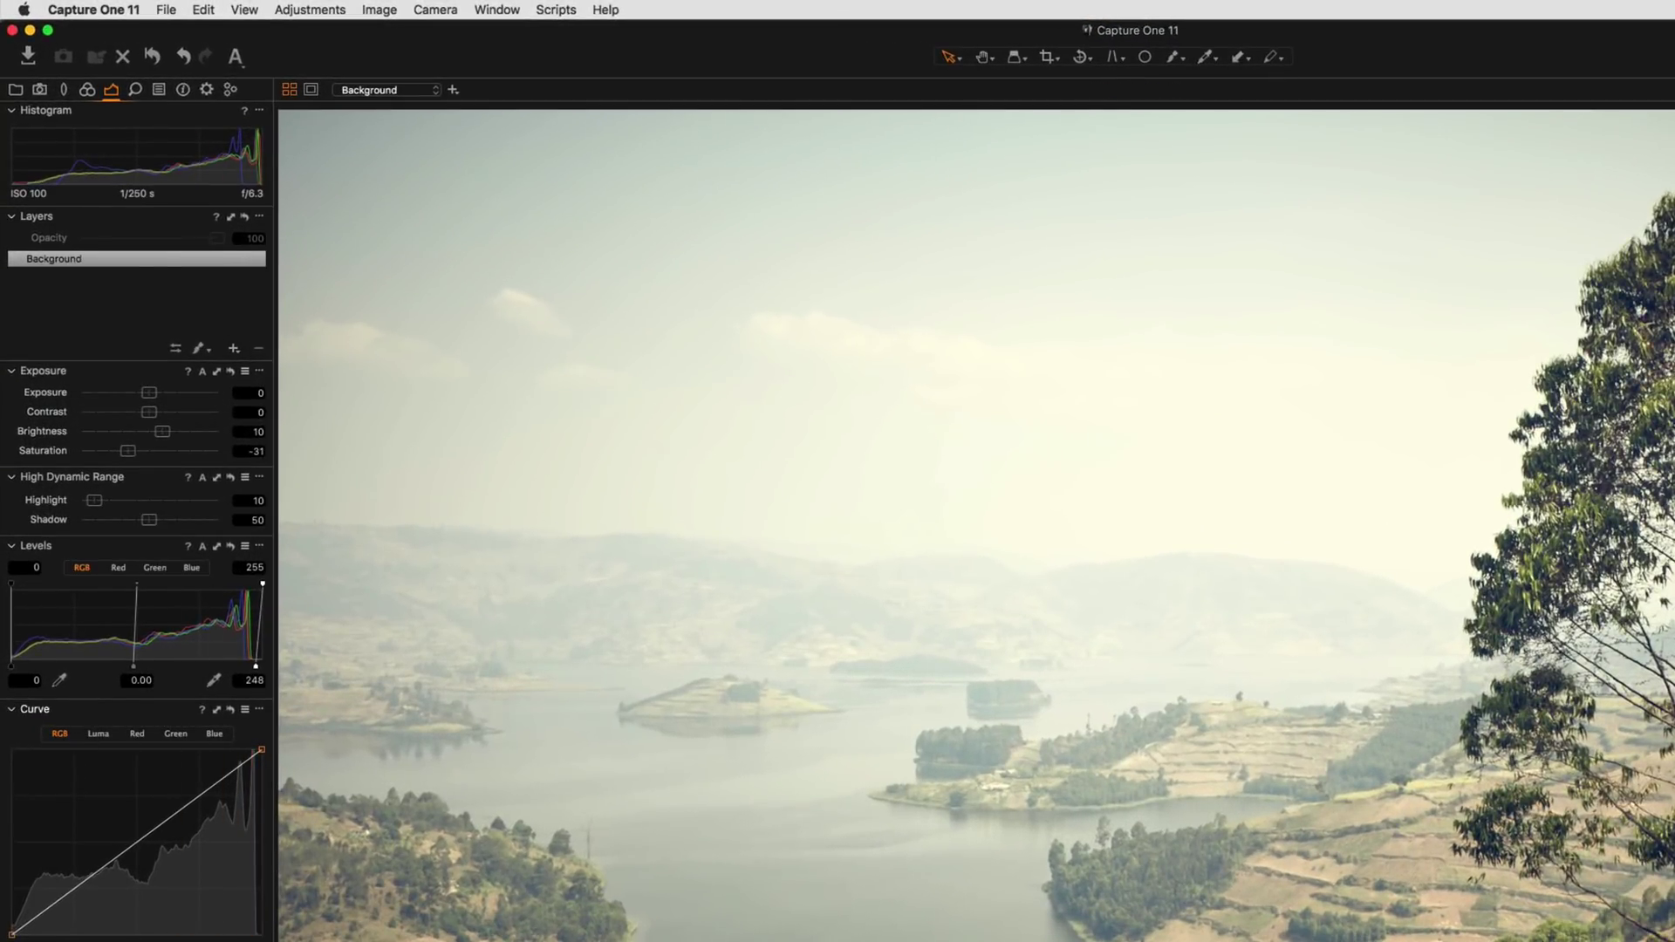
click(97, 87)
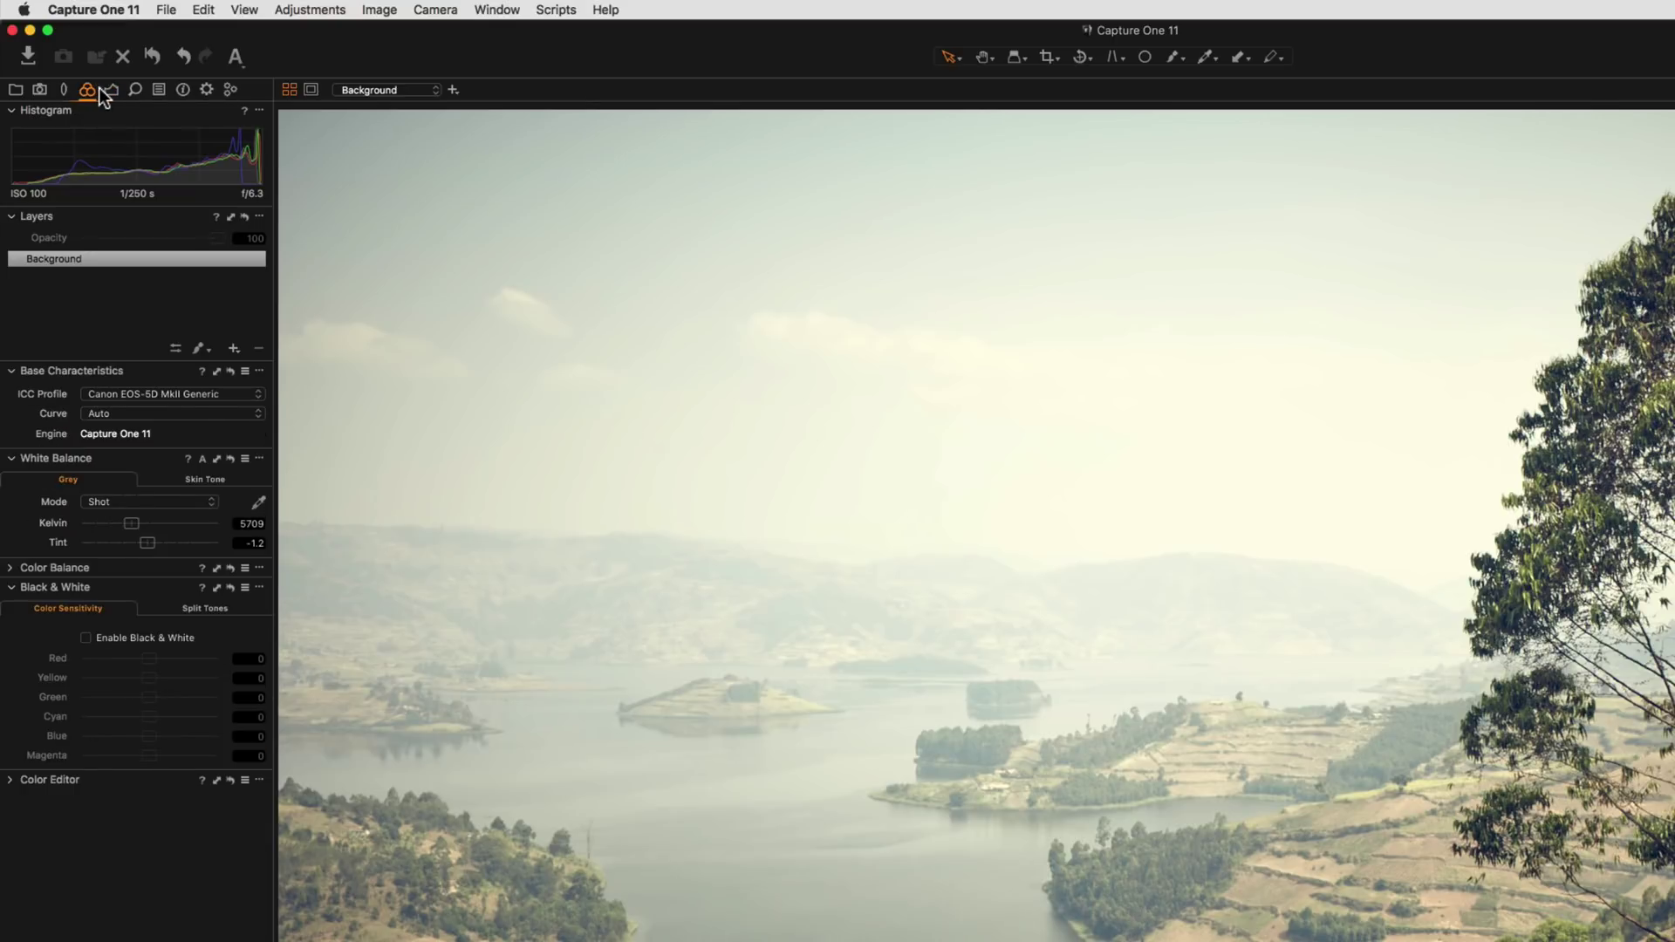
click(112, 89)
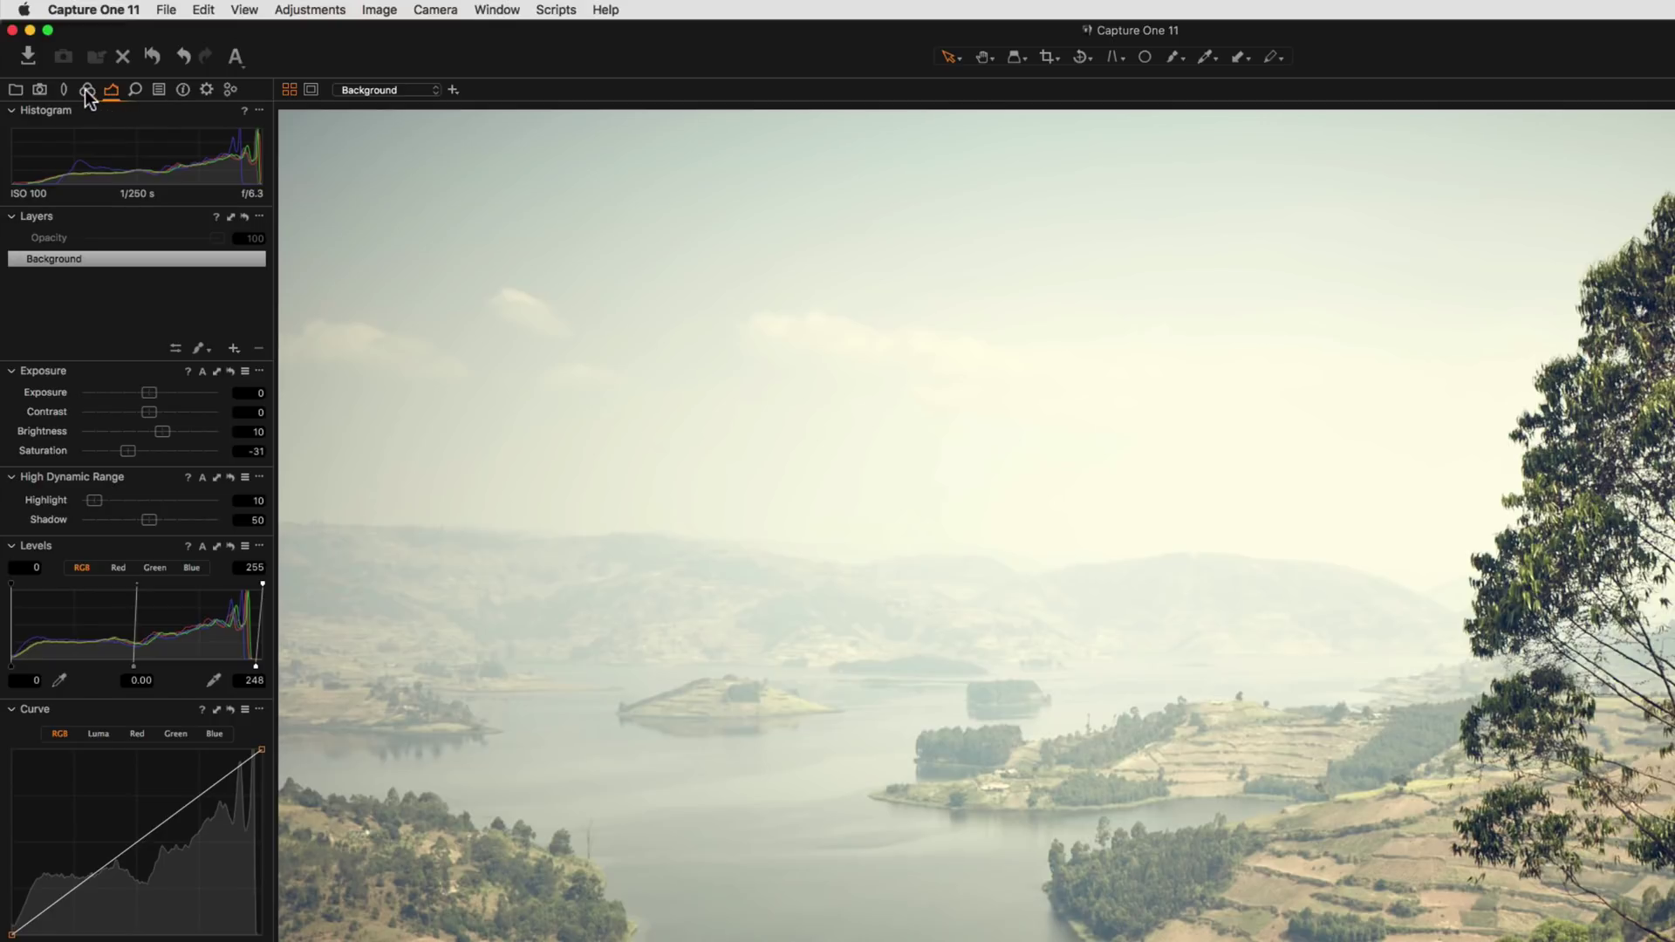
click(90, 92)
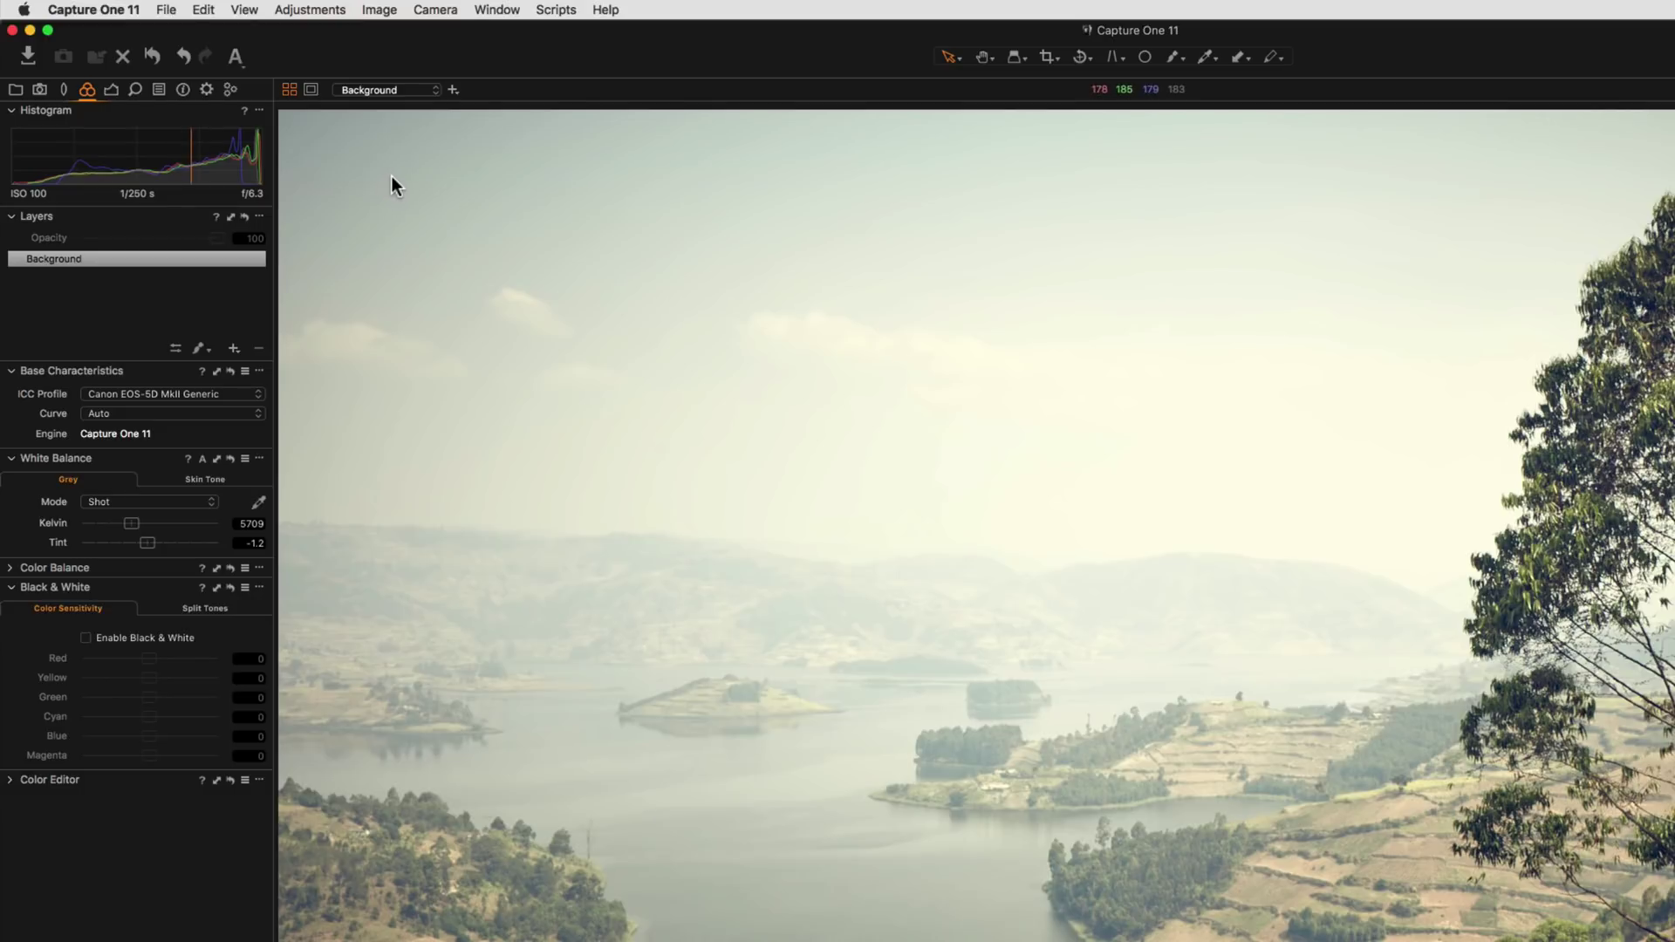
click(16, 90)
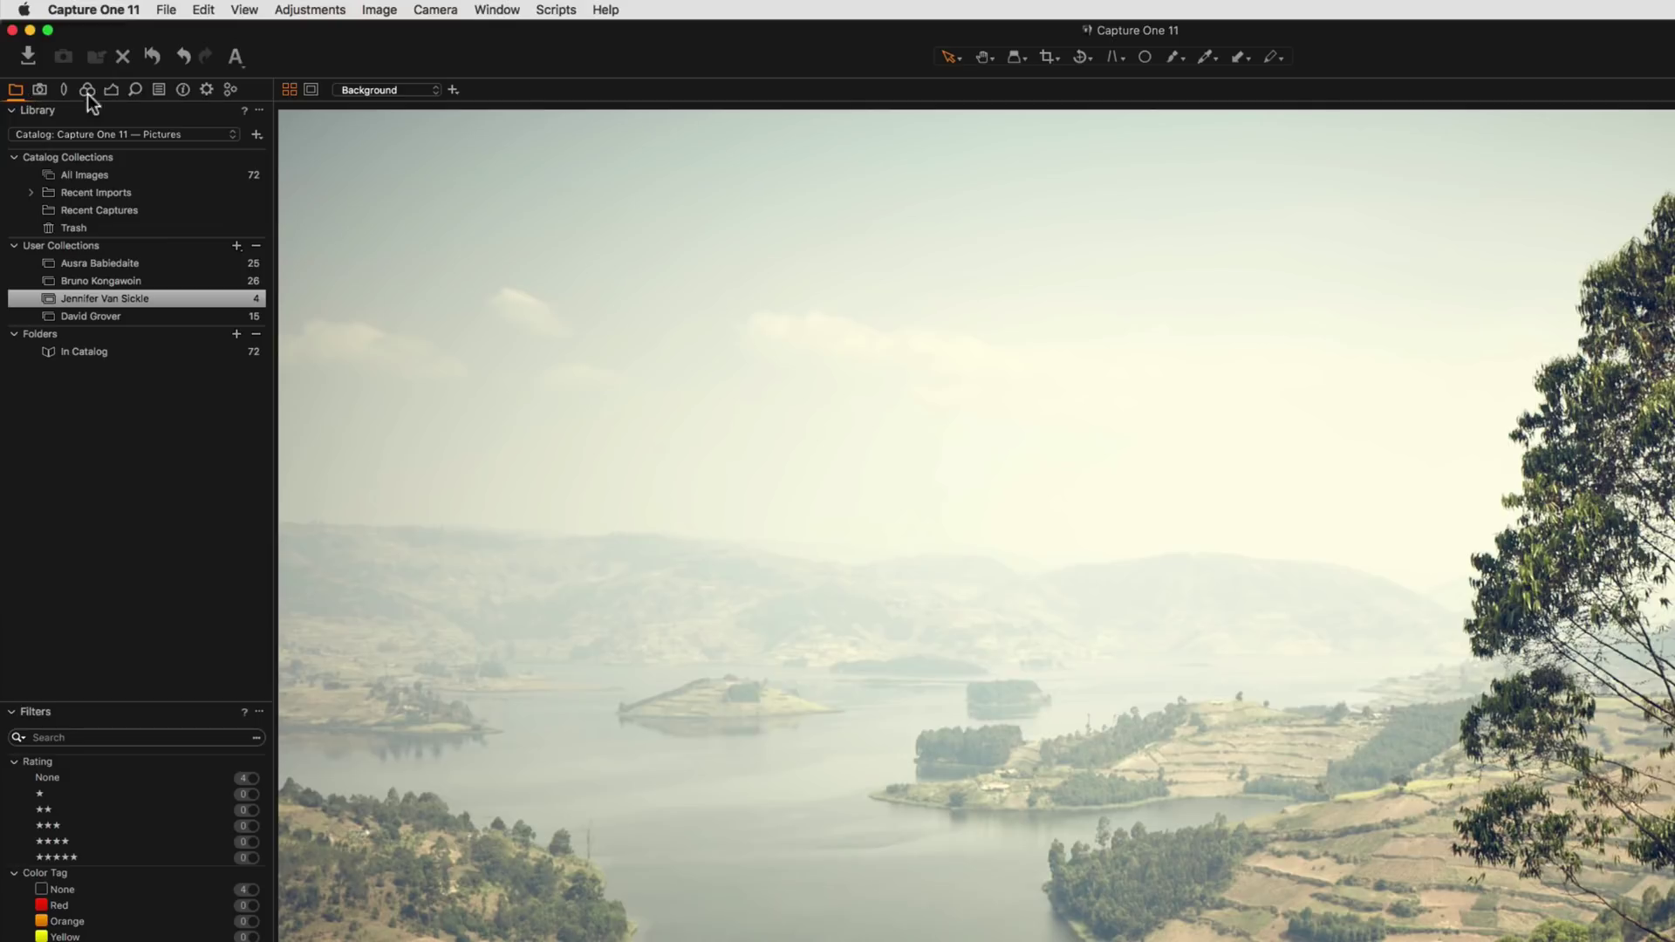
click(206, 91)
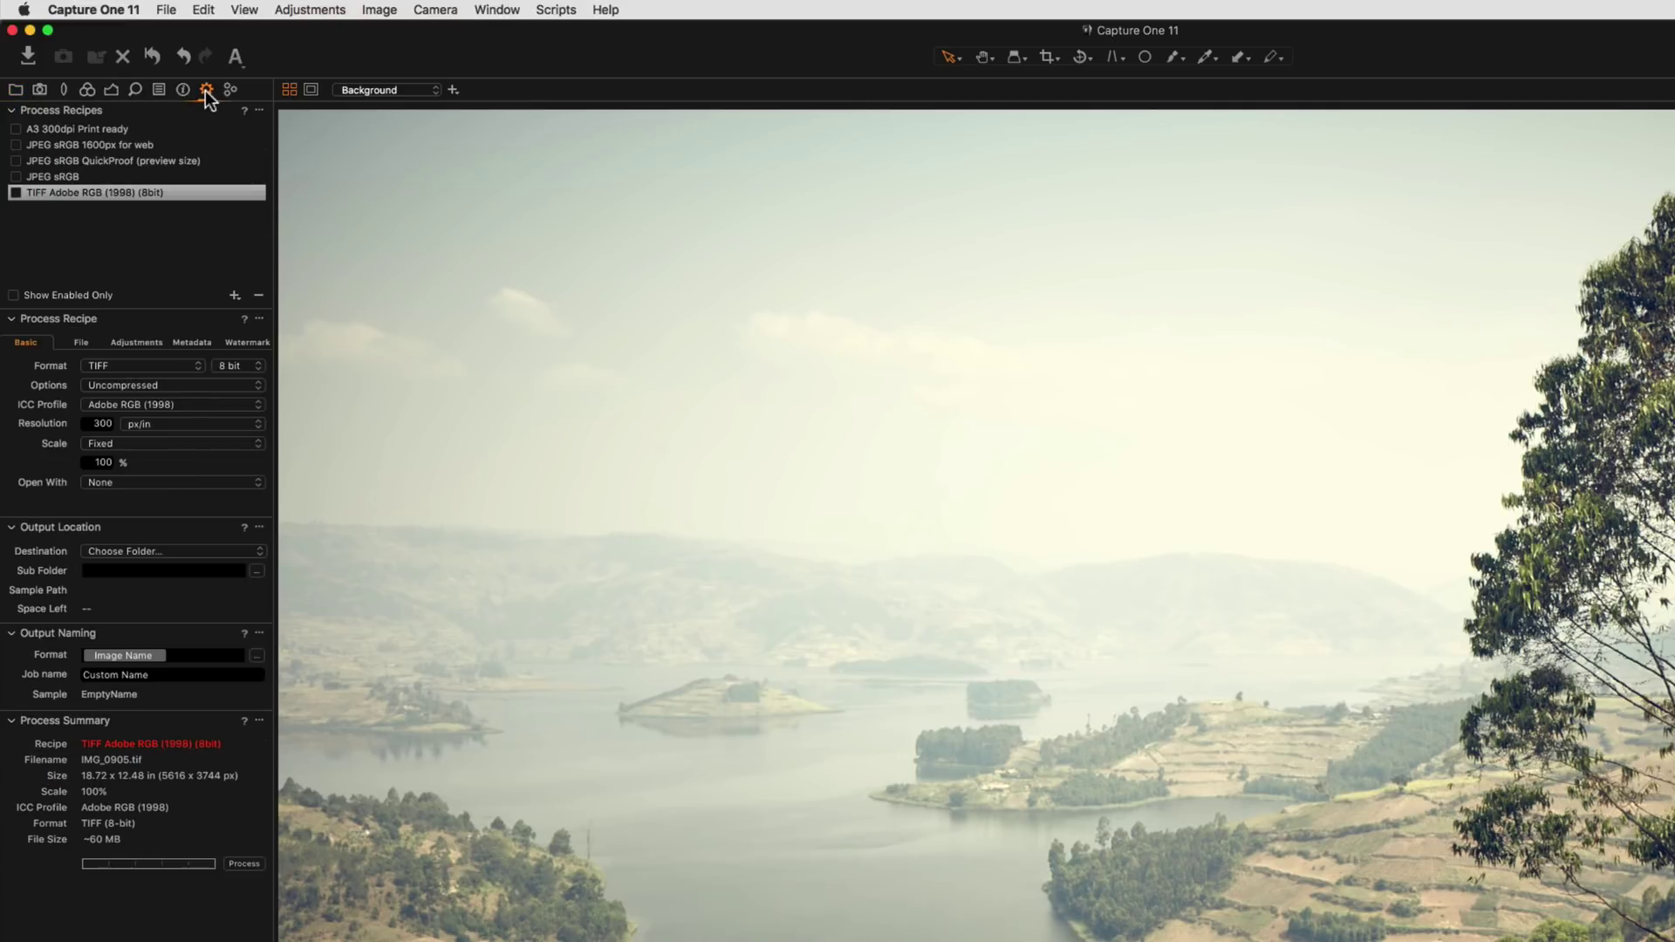
click(112, 90)
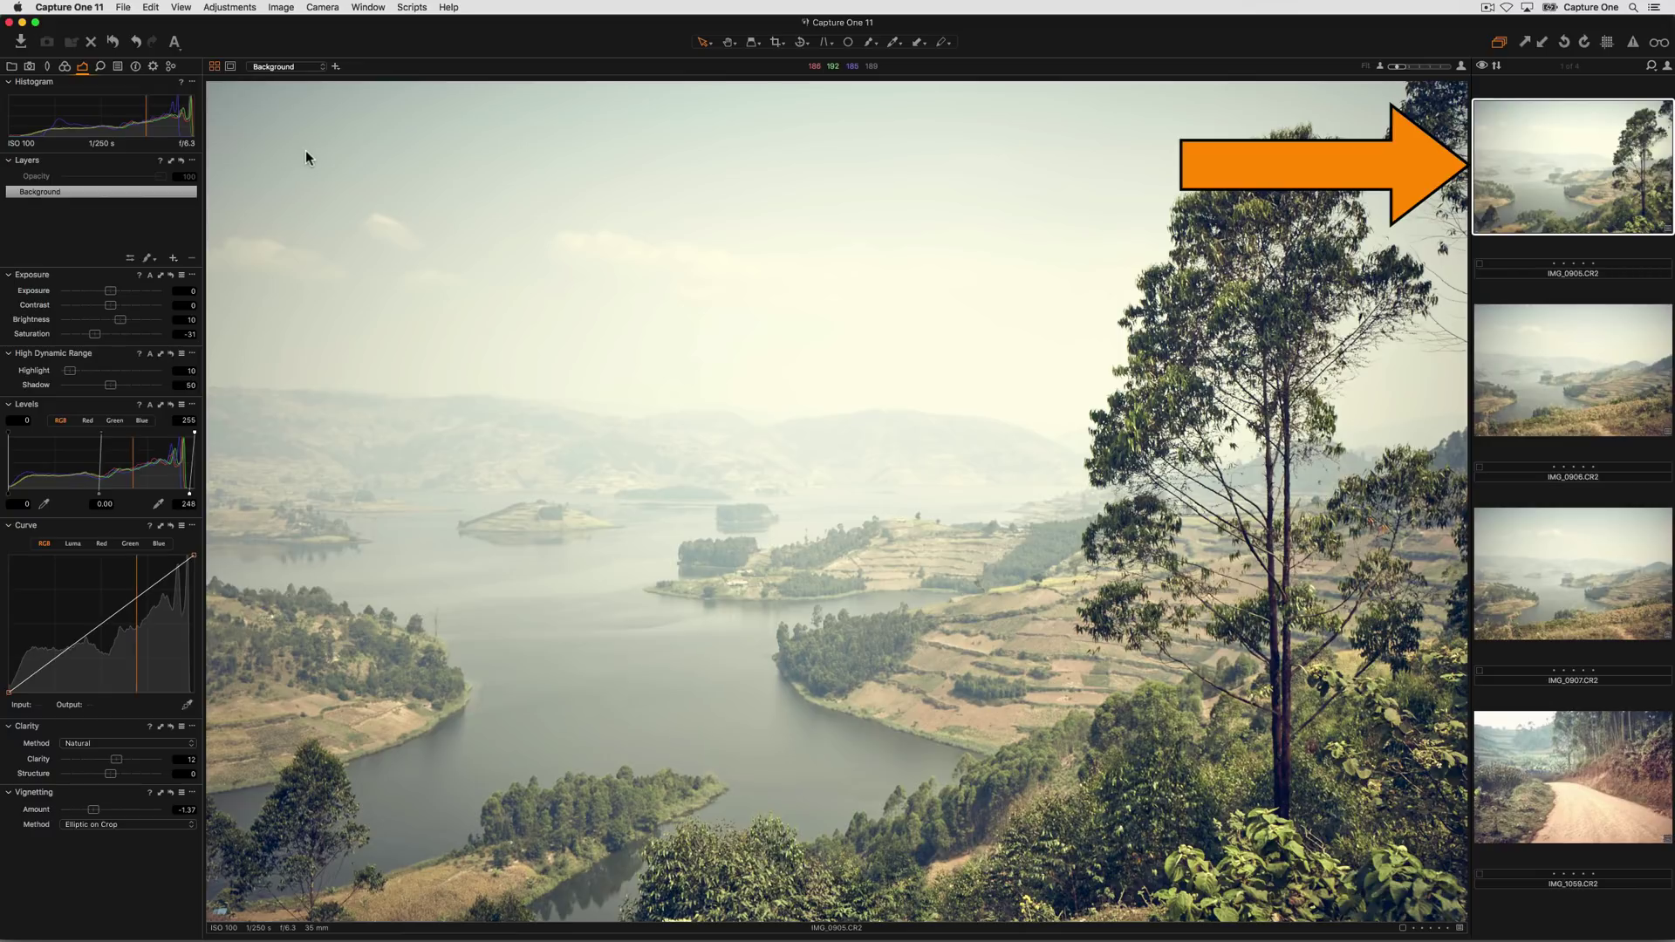
- With the Pan tool, view the lake photo at 100% and return to Fit, by clicking and with the zoom slider
click(725, 44)
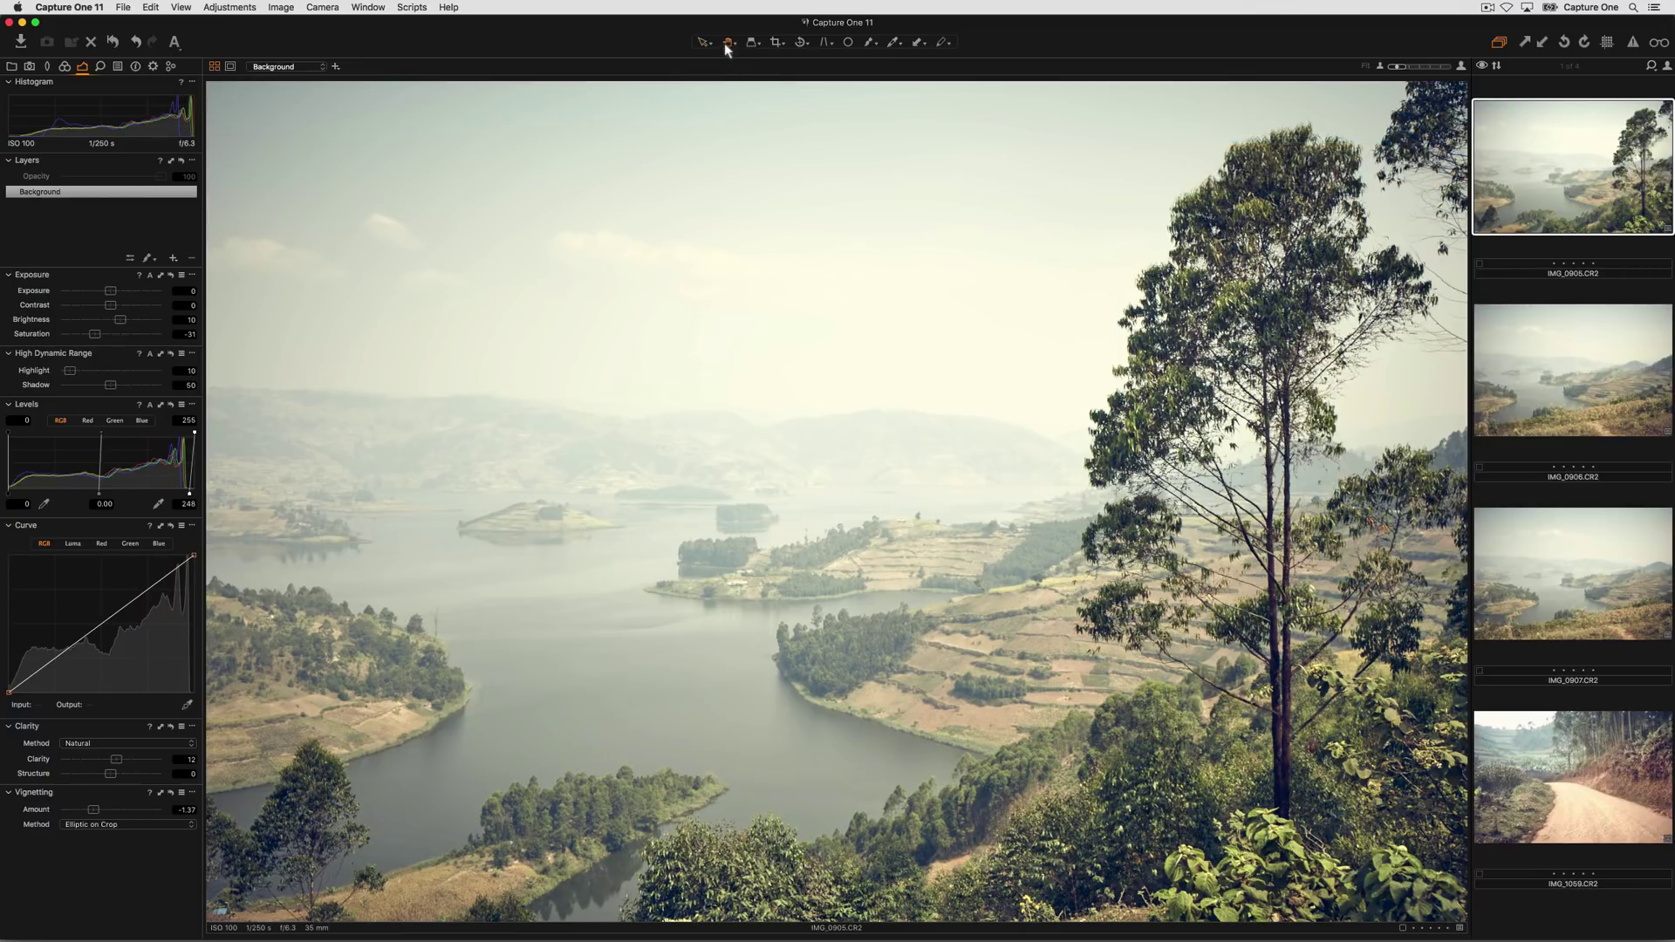
click(901, 646)
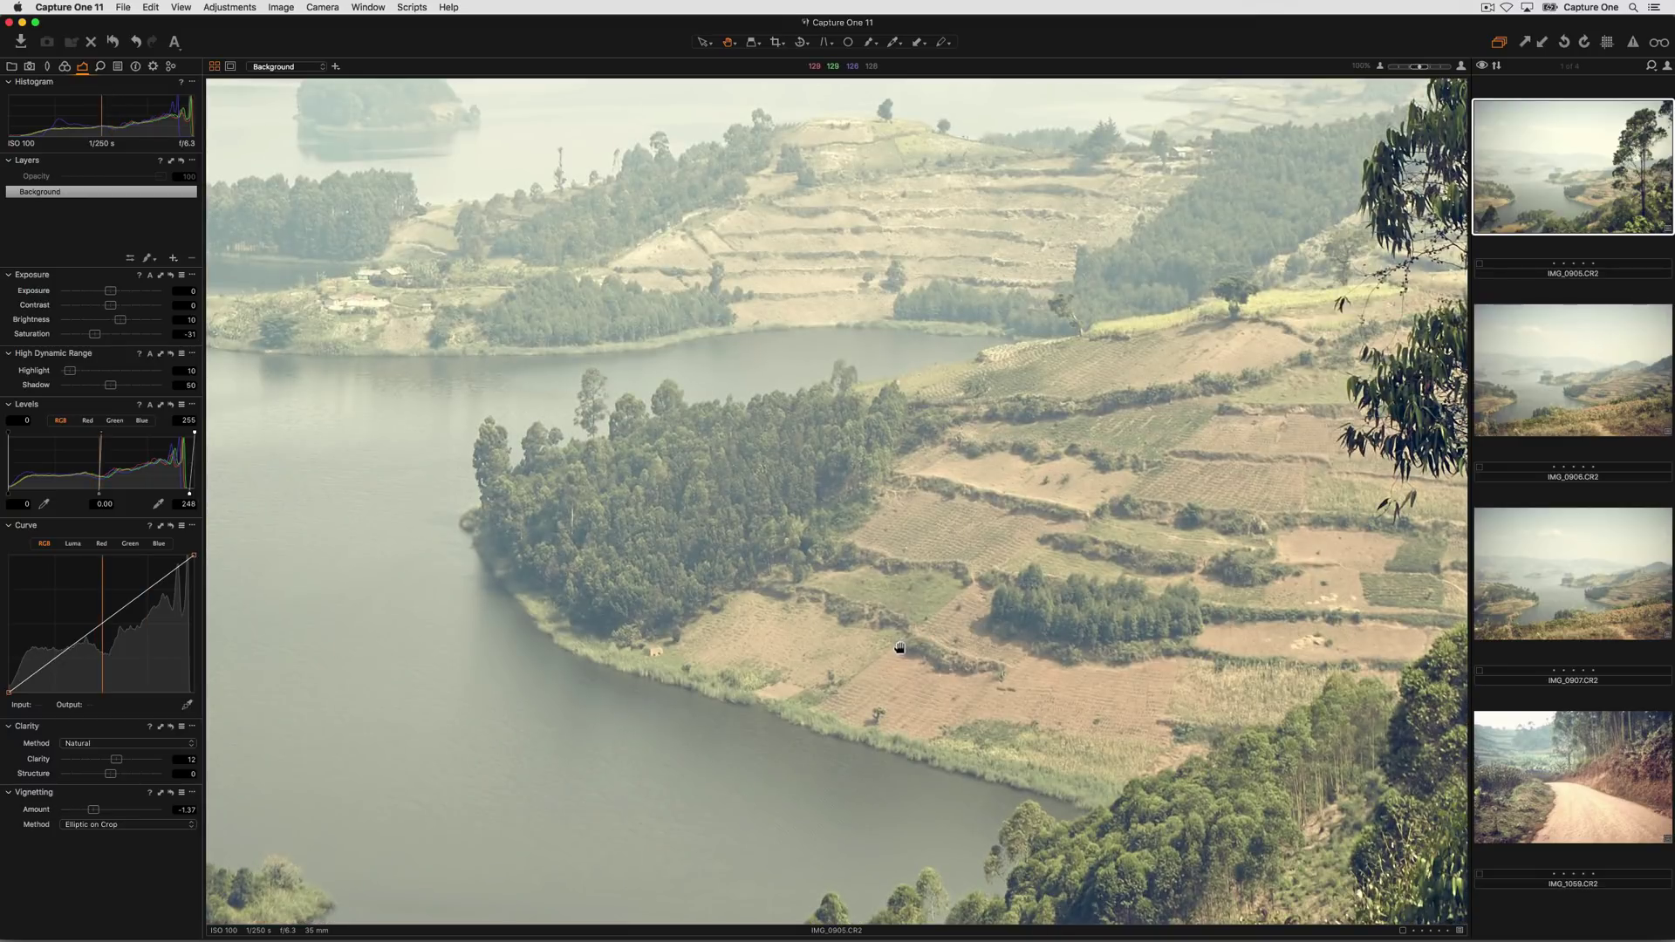
click(908, 604)
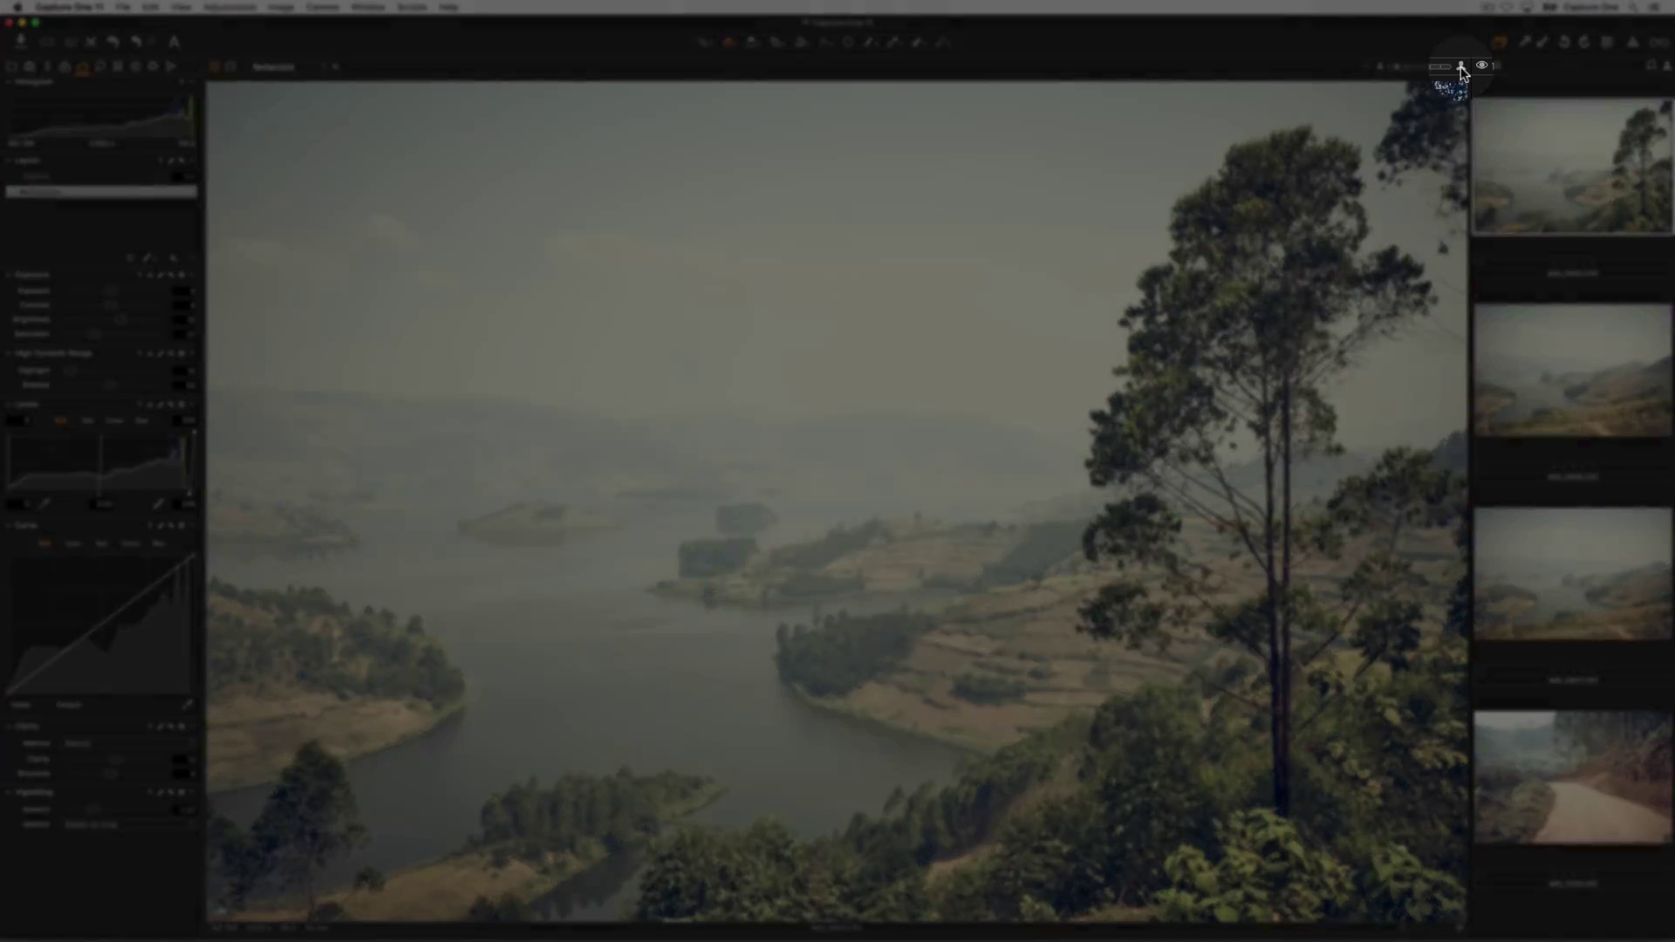
click(1462, 68)
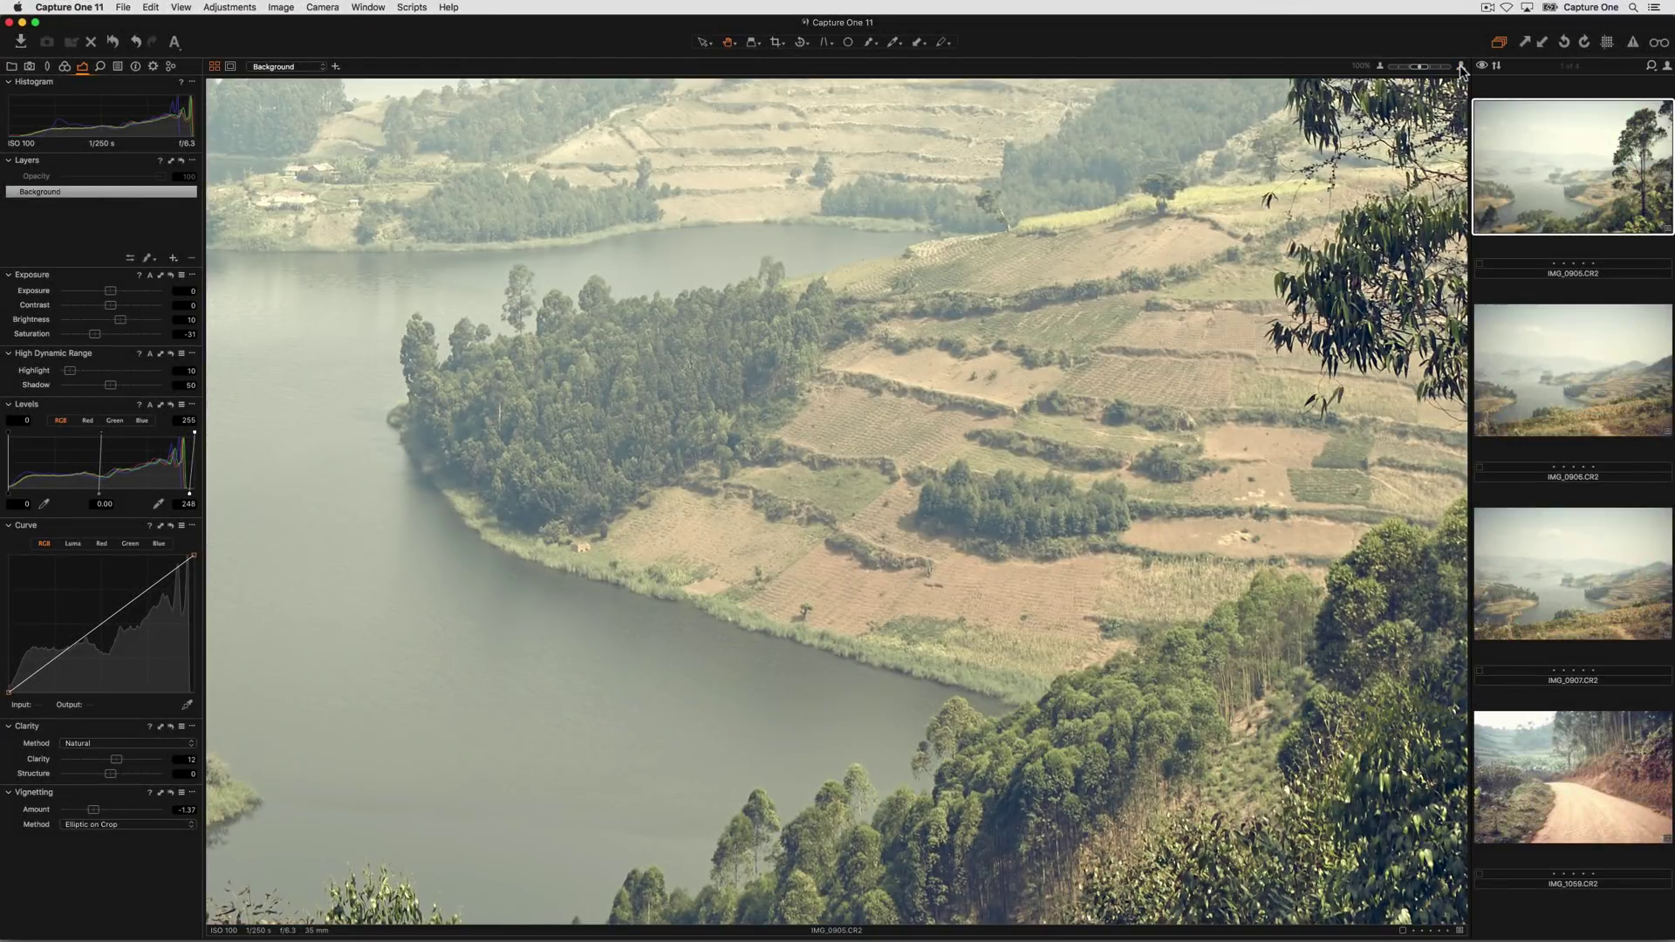
click(1380, 66)
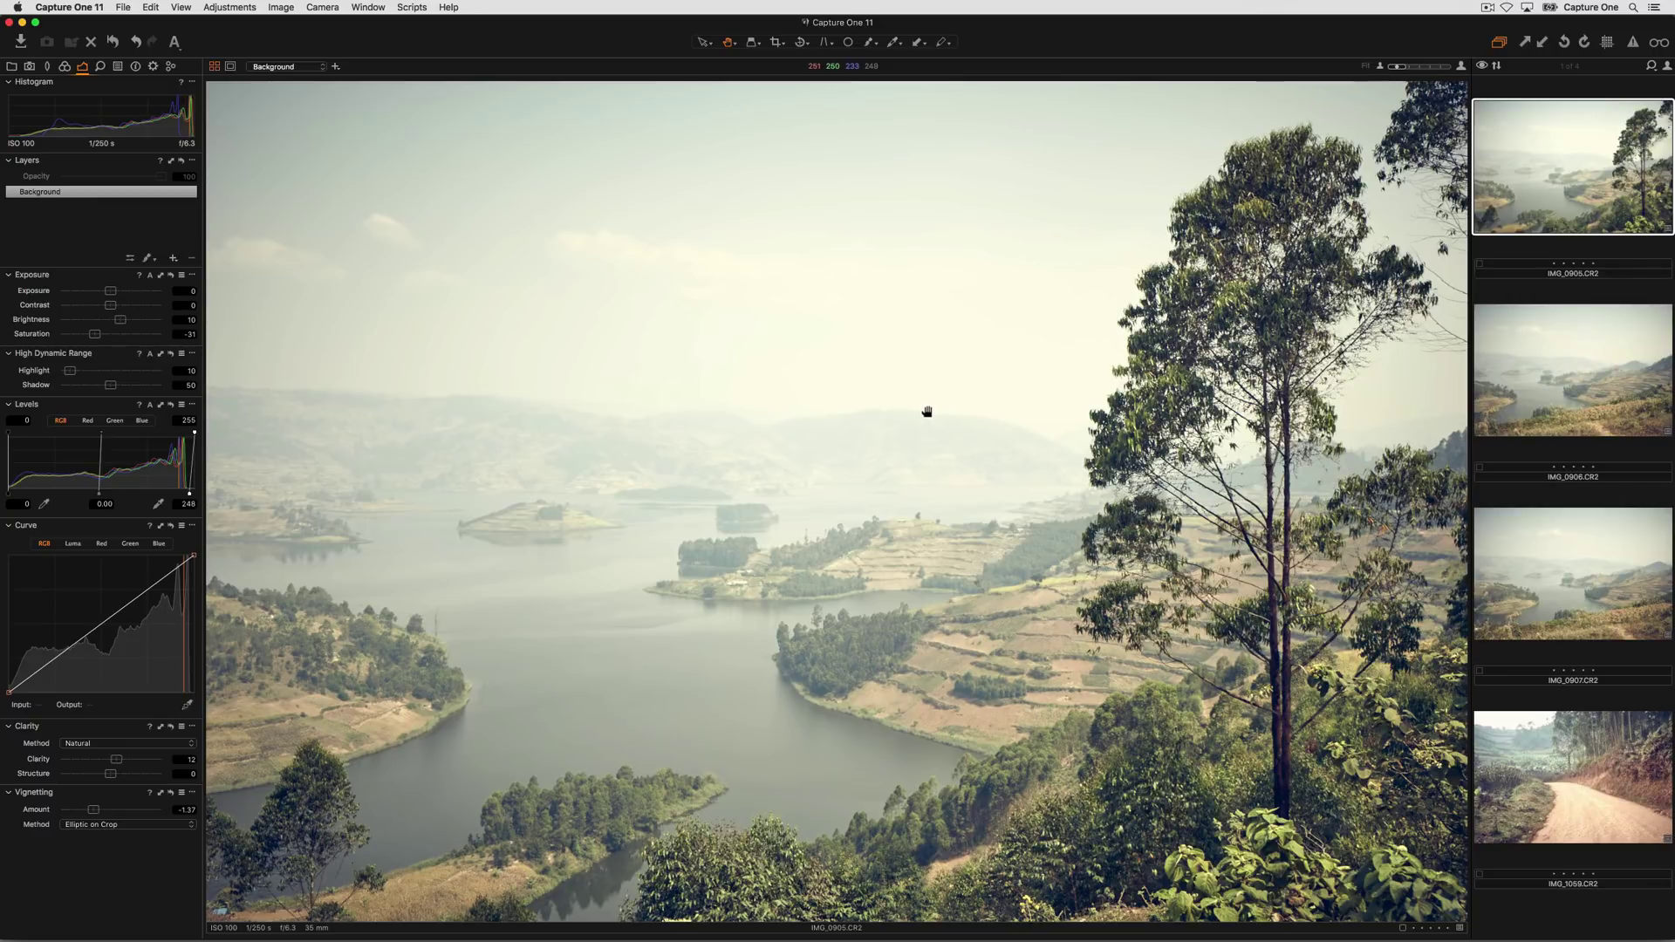
shift+click(1534, 758)
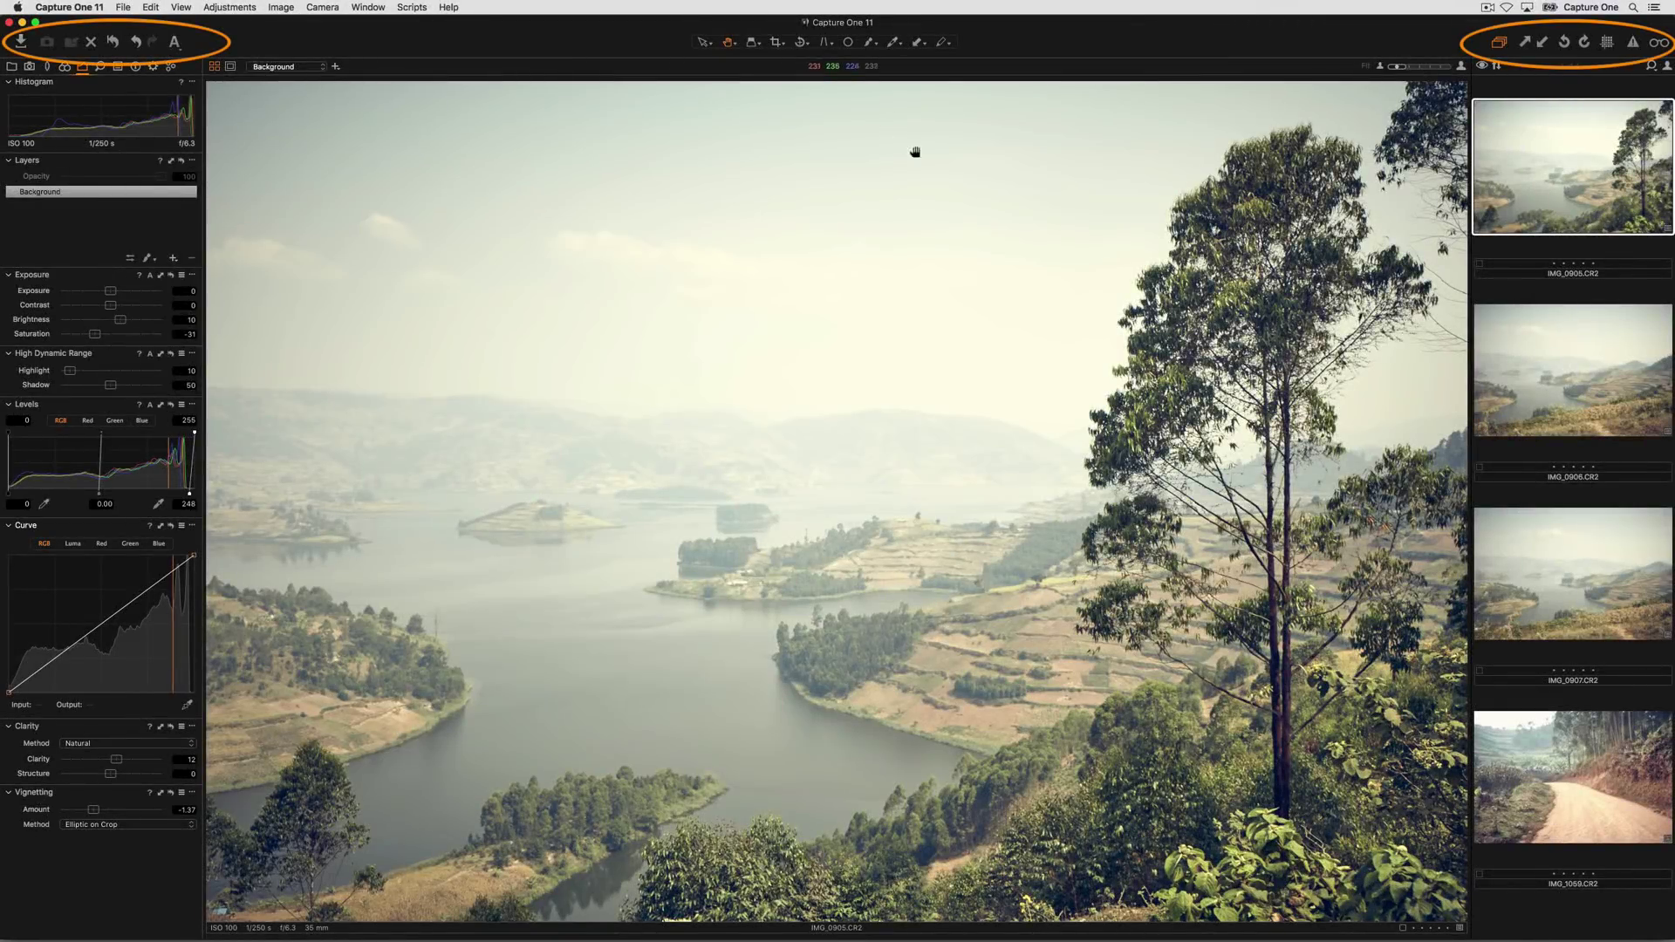
- Show and then hide the overexposure warning on the sky, and return to the Select tool
click(1632, 42)
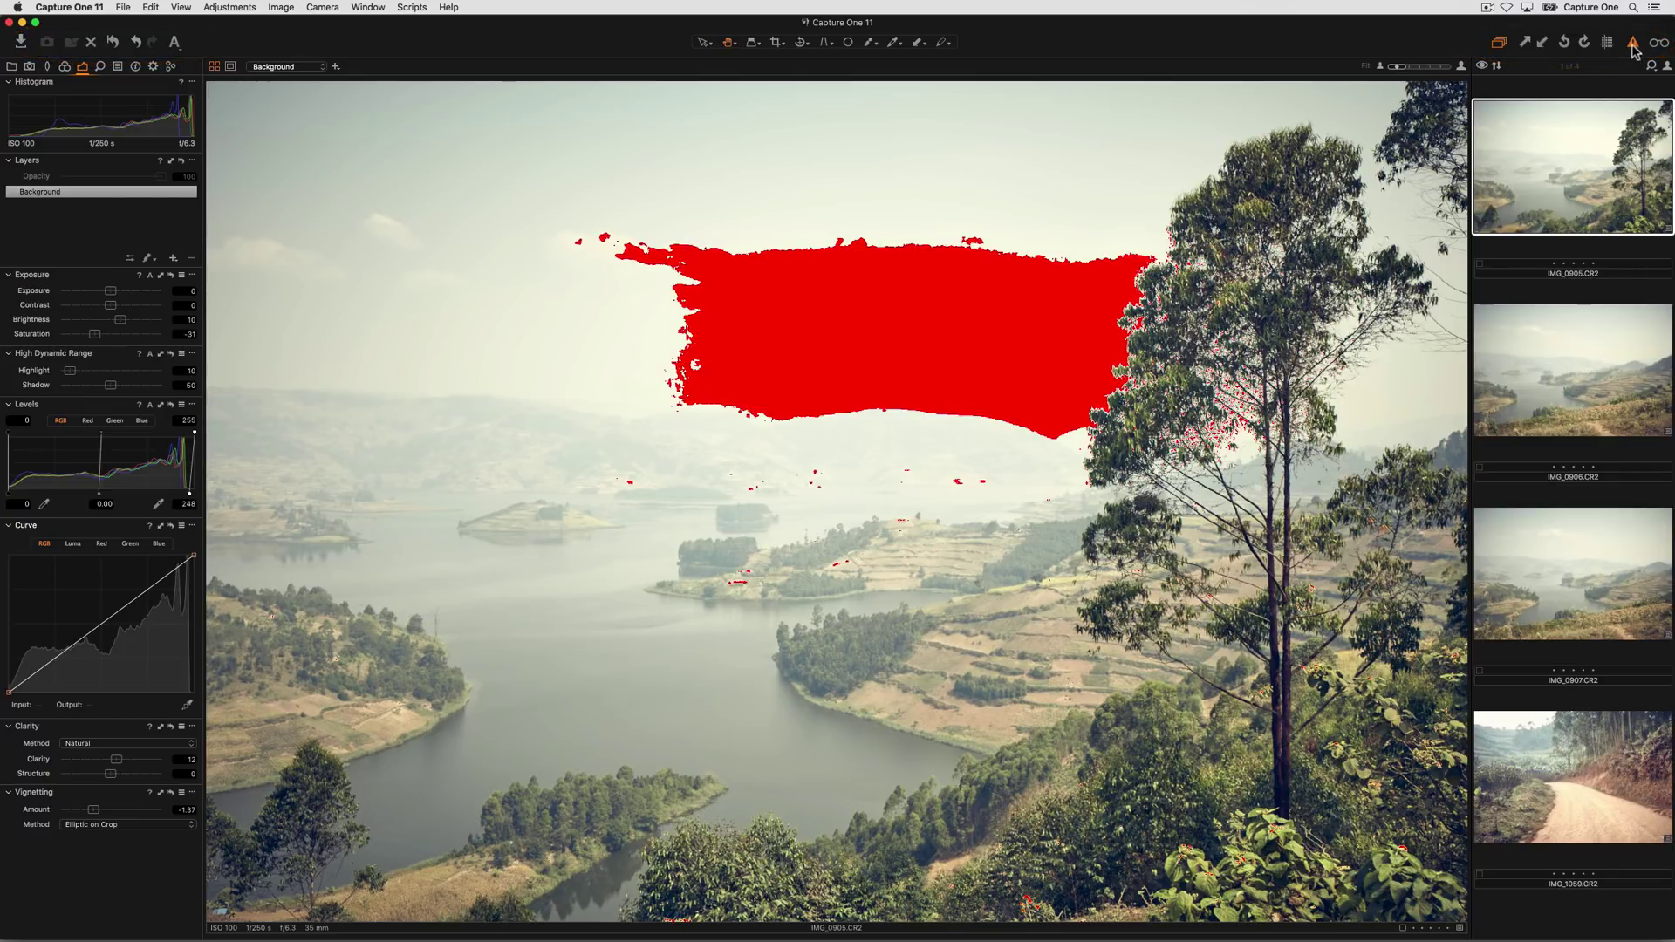
click(1631, 43)
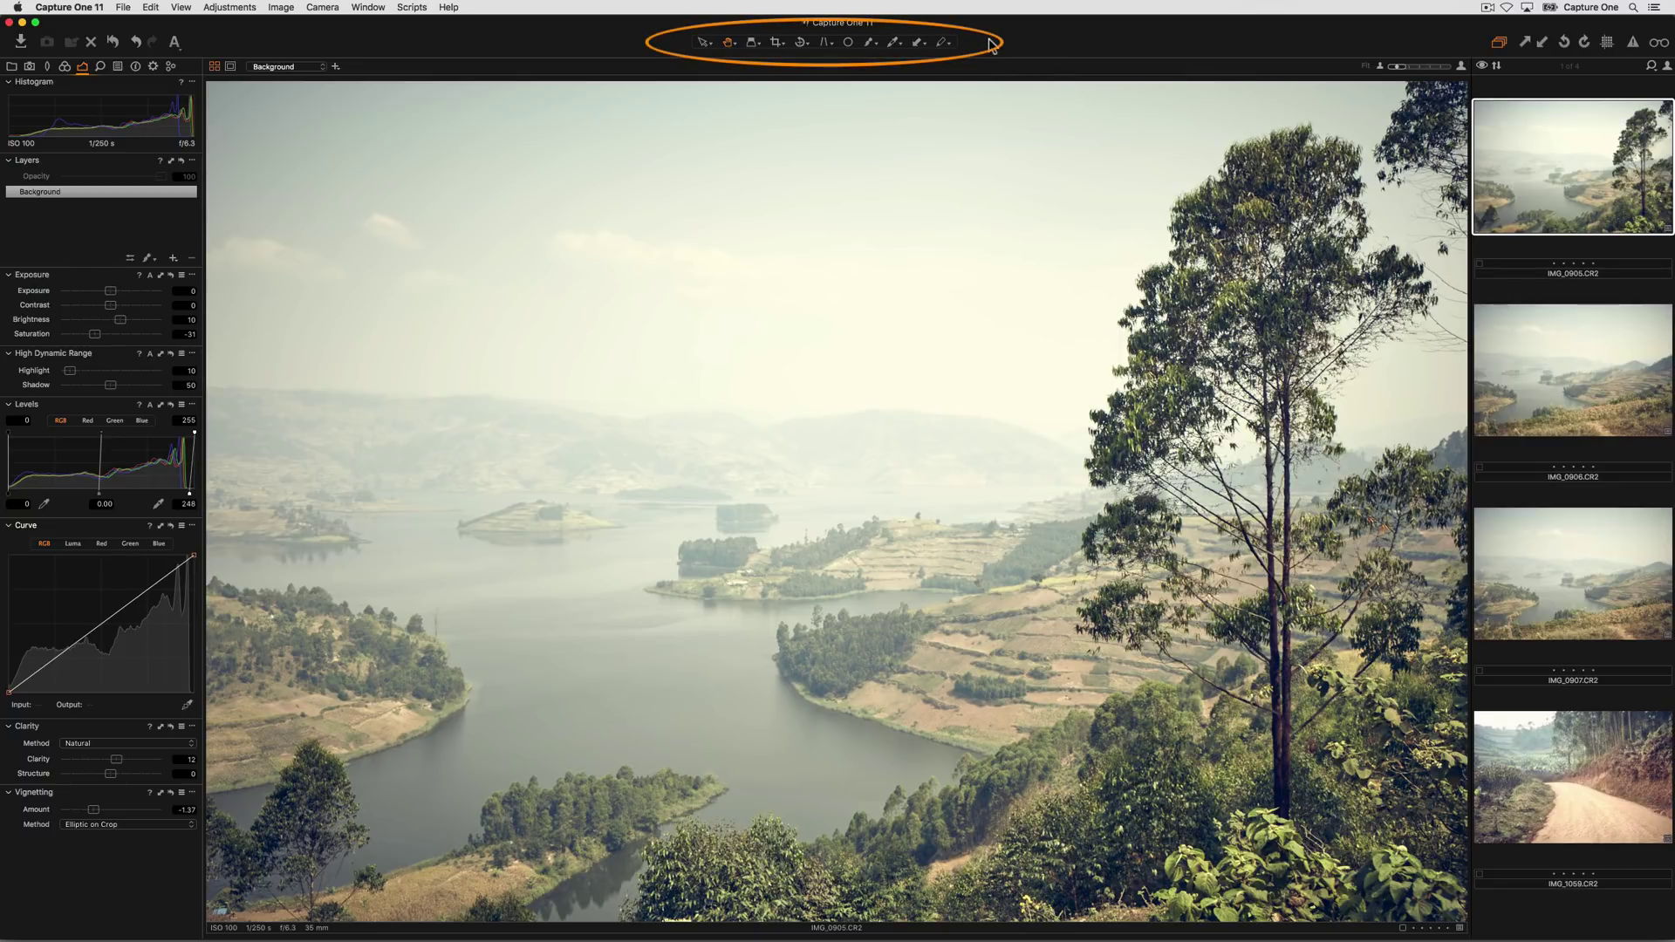
click(702, 43)
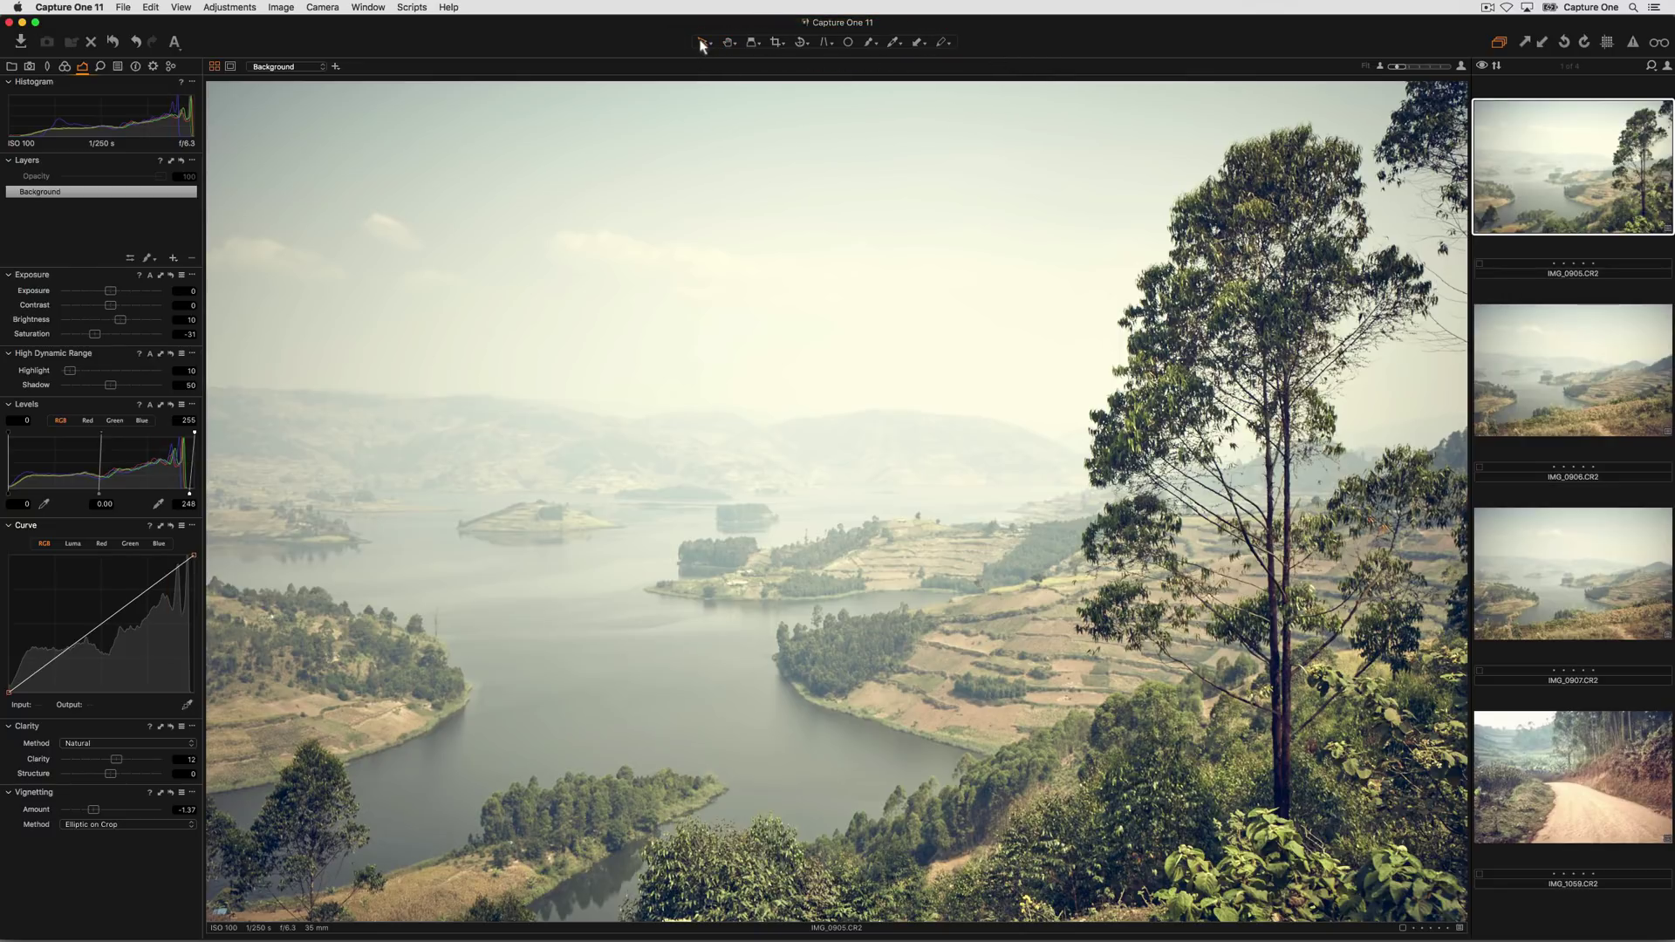
- Crop the lake photo just inside its edges and apply the crop
click(777, 45)
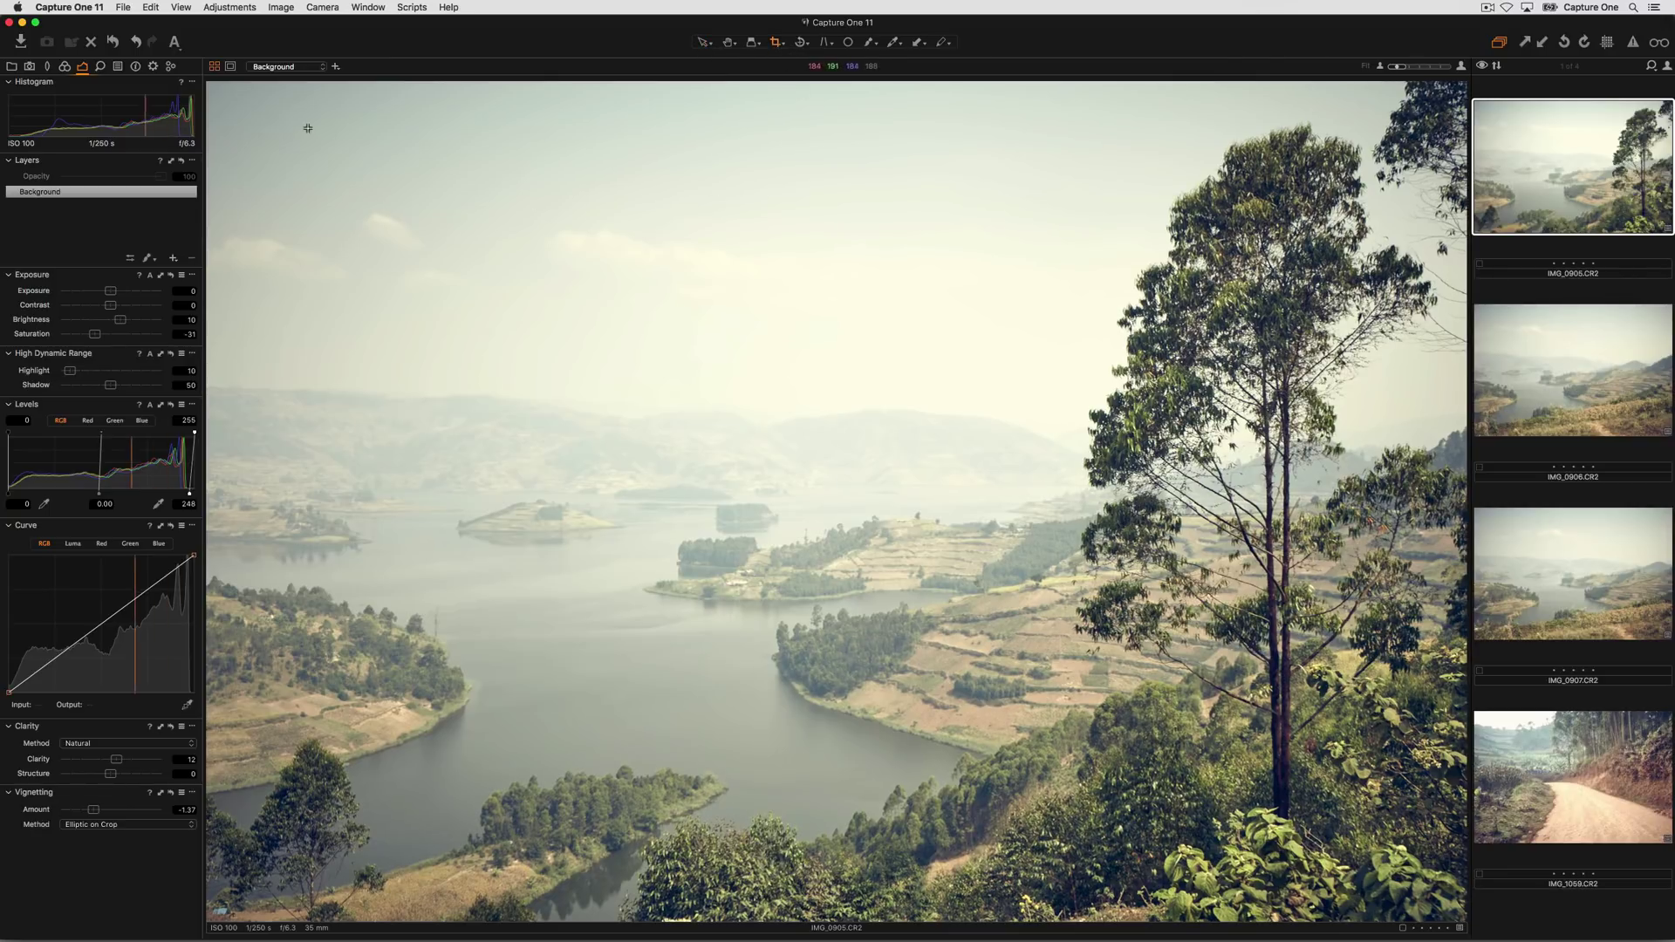
drag(245, 102, 1435, 899)
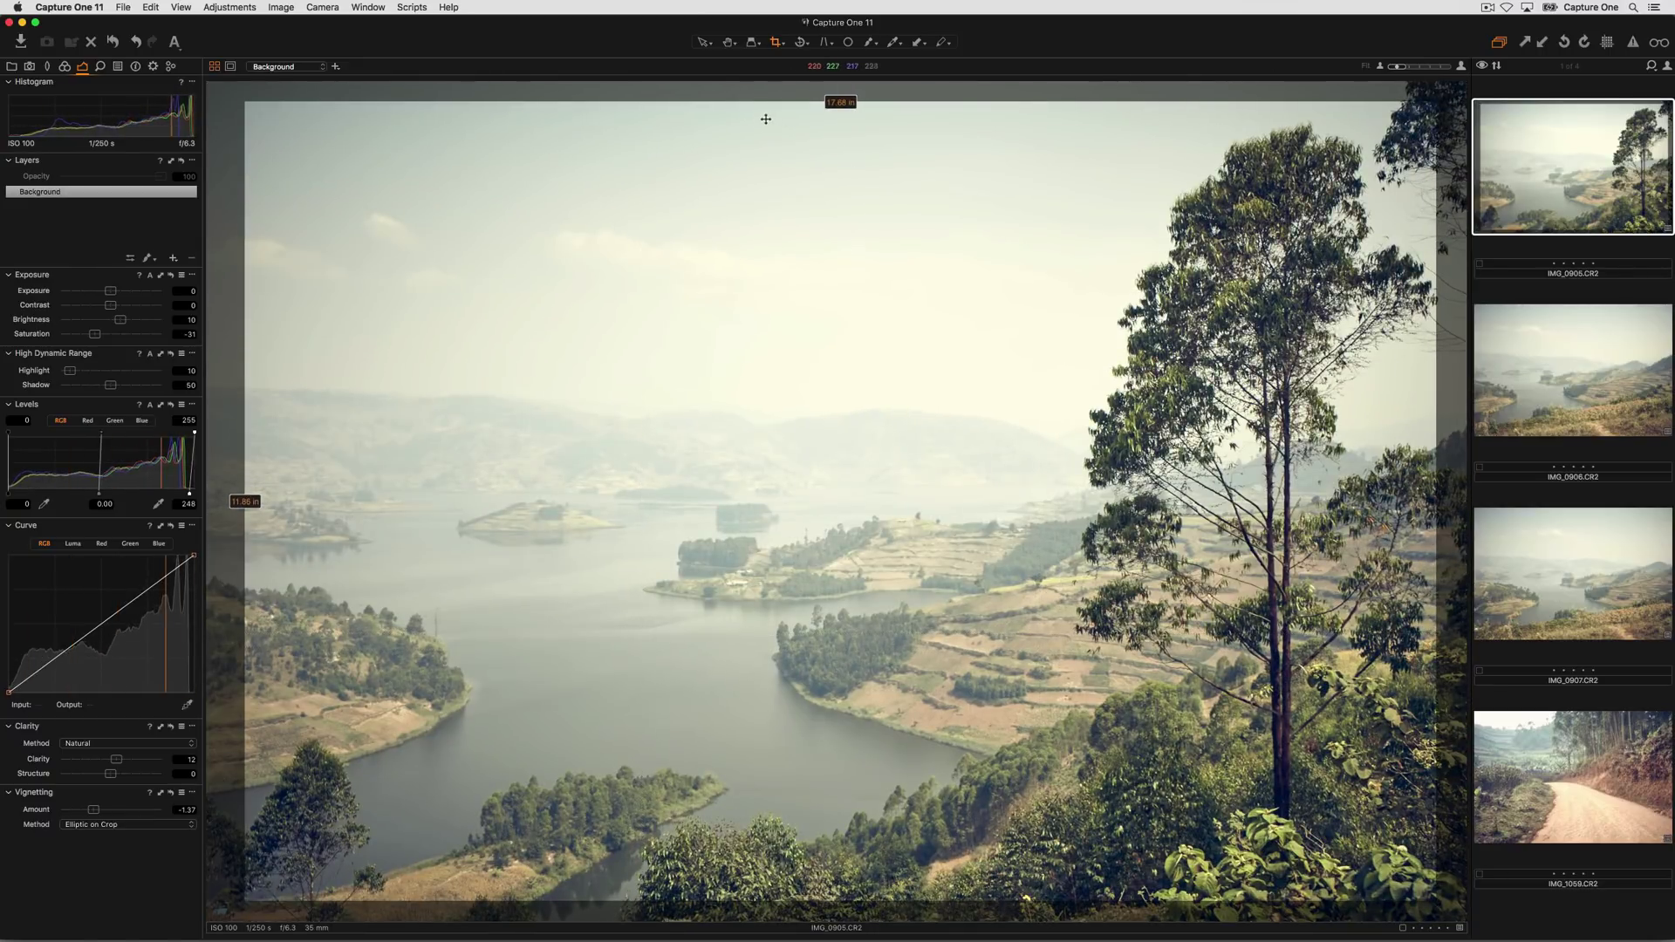
click(702, 44)
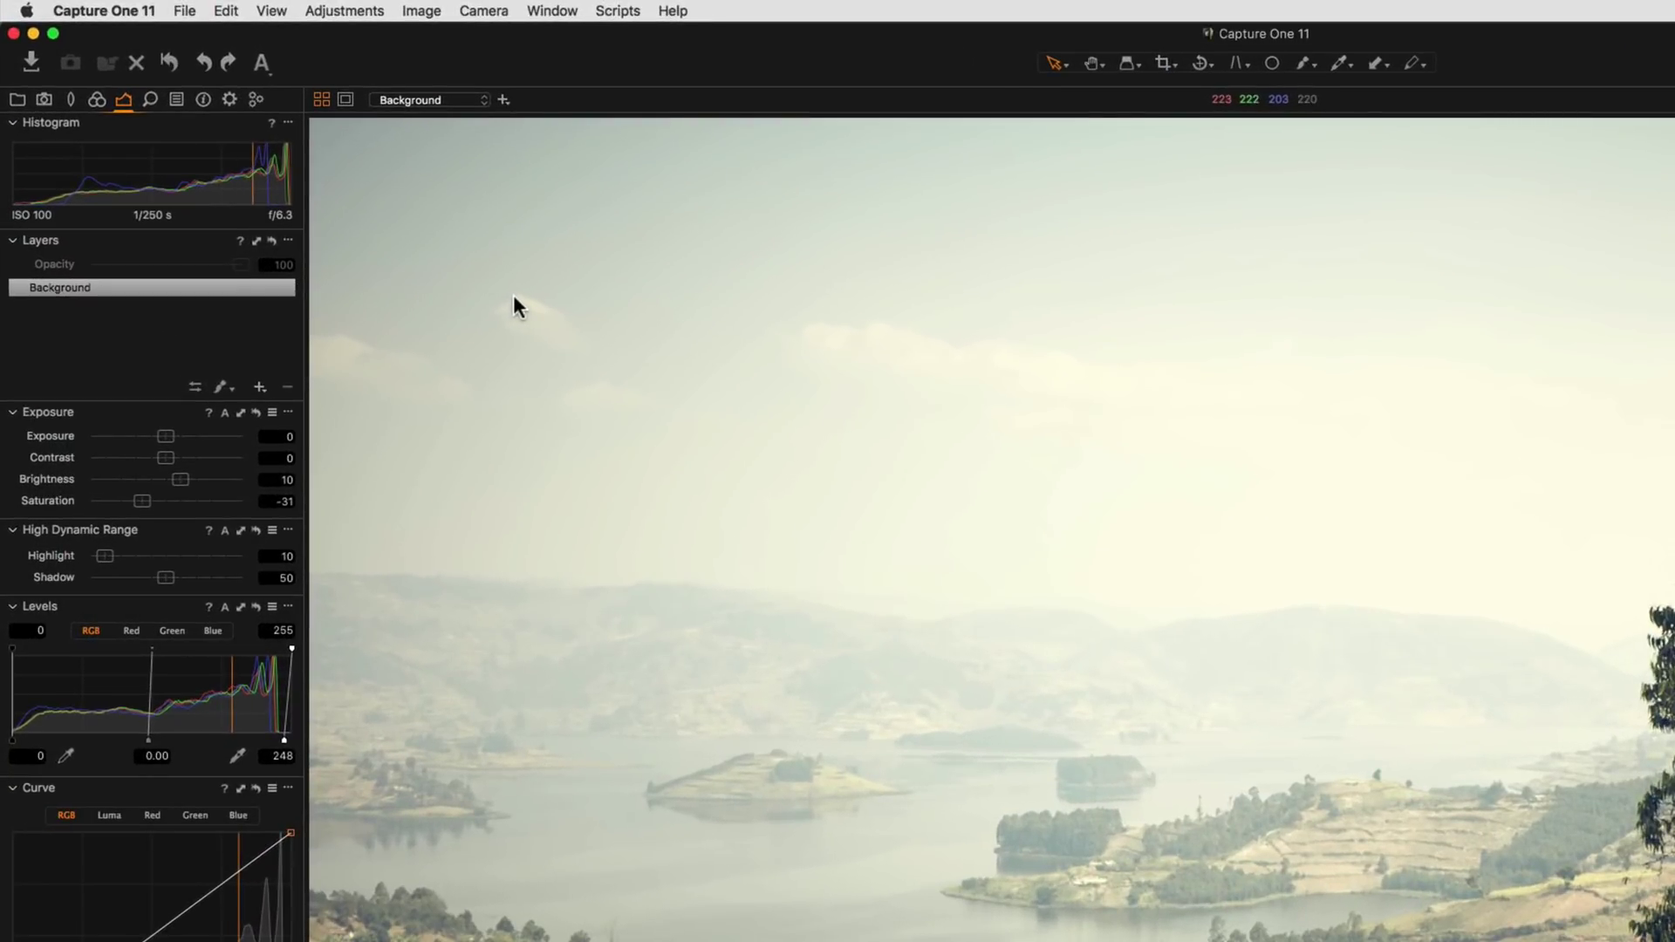
- Float the Exposure tool over the photo and try Brightness changes, undo, and a slider reset to 0
drag(164, 410, 668, 376)
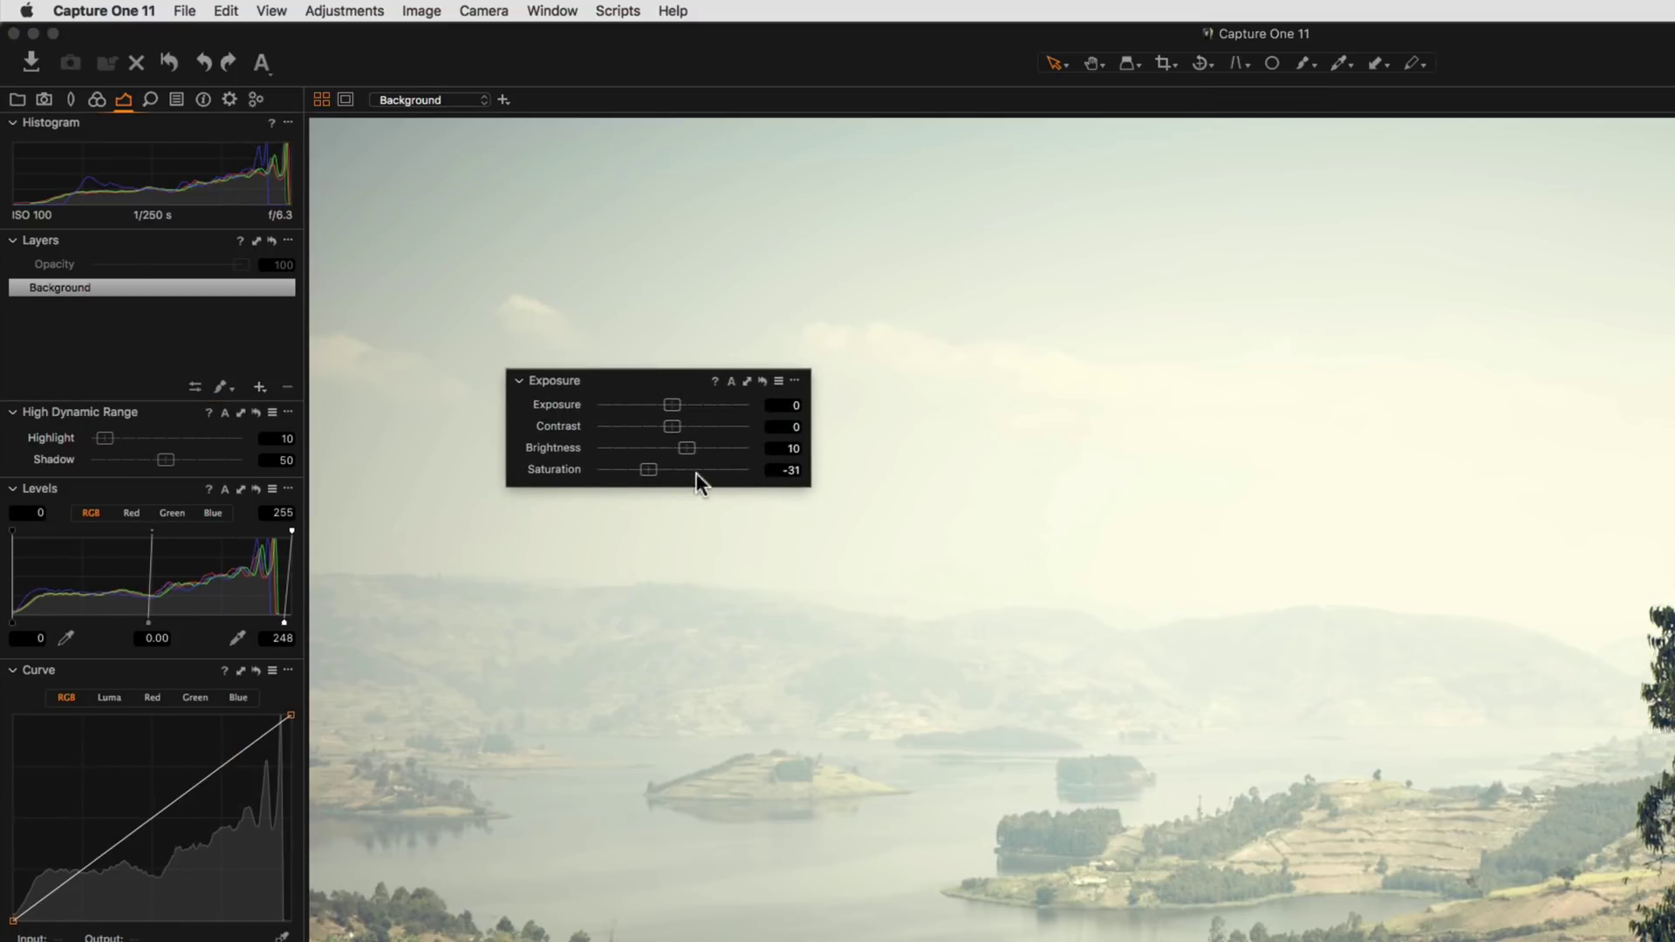
mouse_move(686, 442)
mouse_down()
mouse_move(705, 443)
mouse_move(688, 446)
mouse_up()
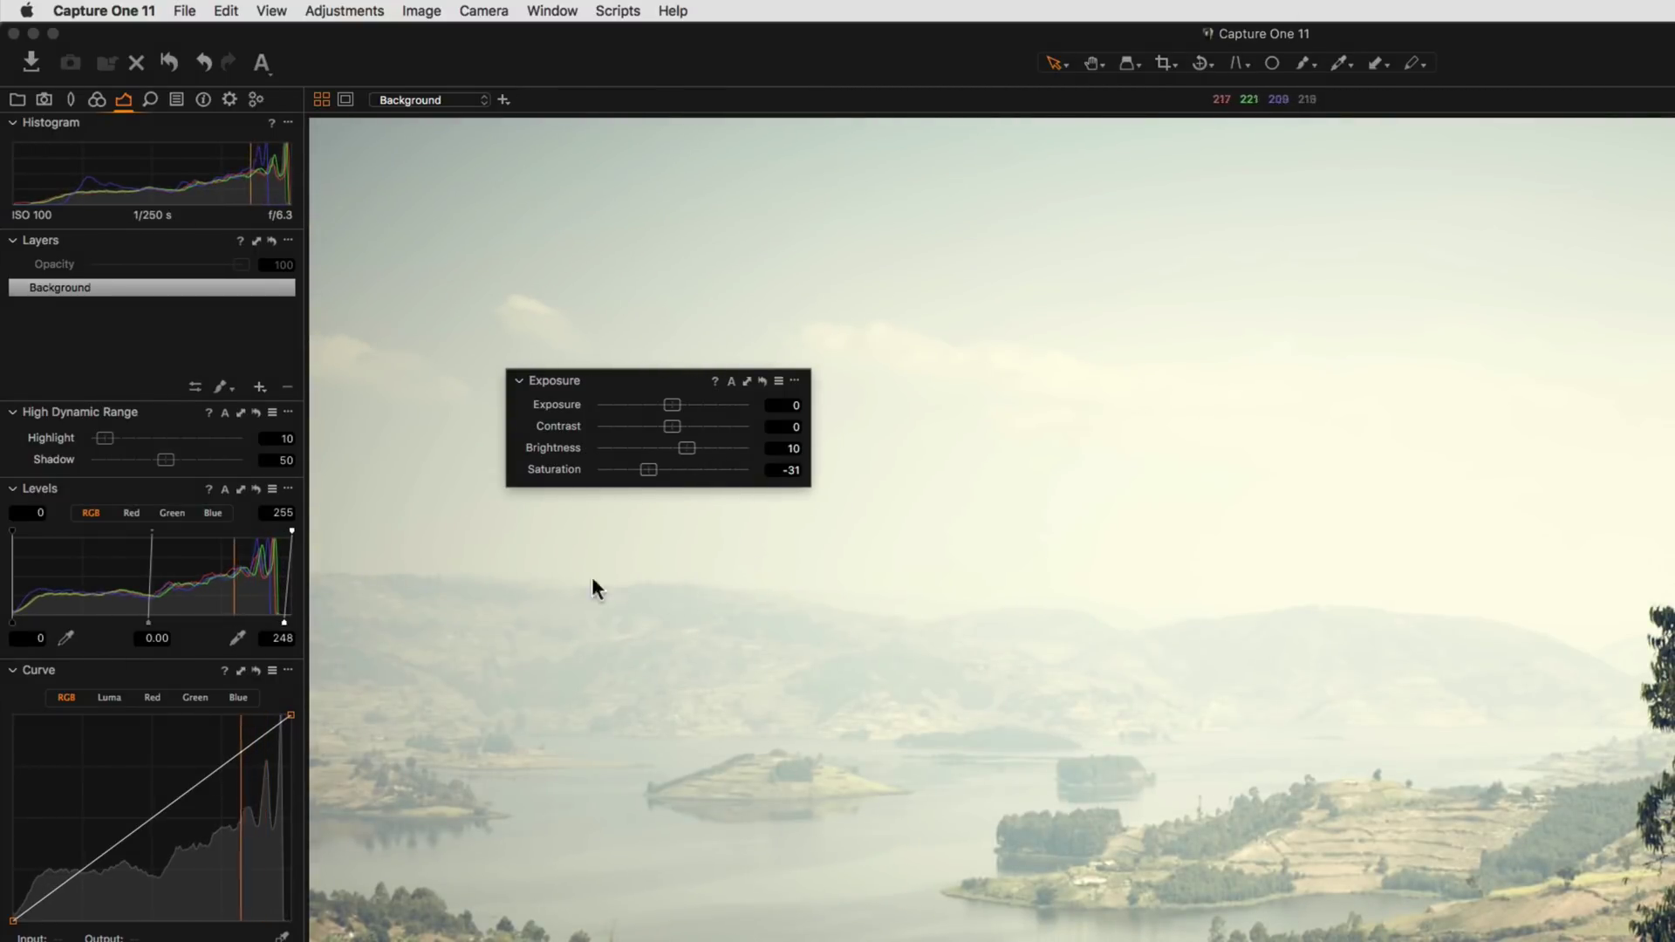
key(super+z)
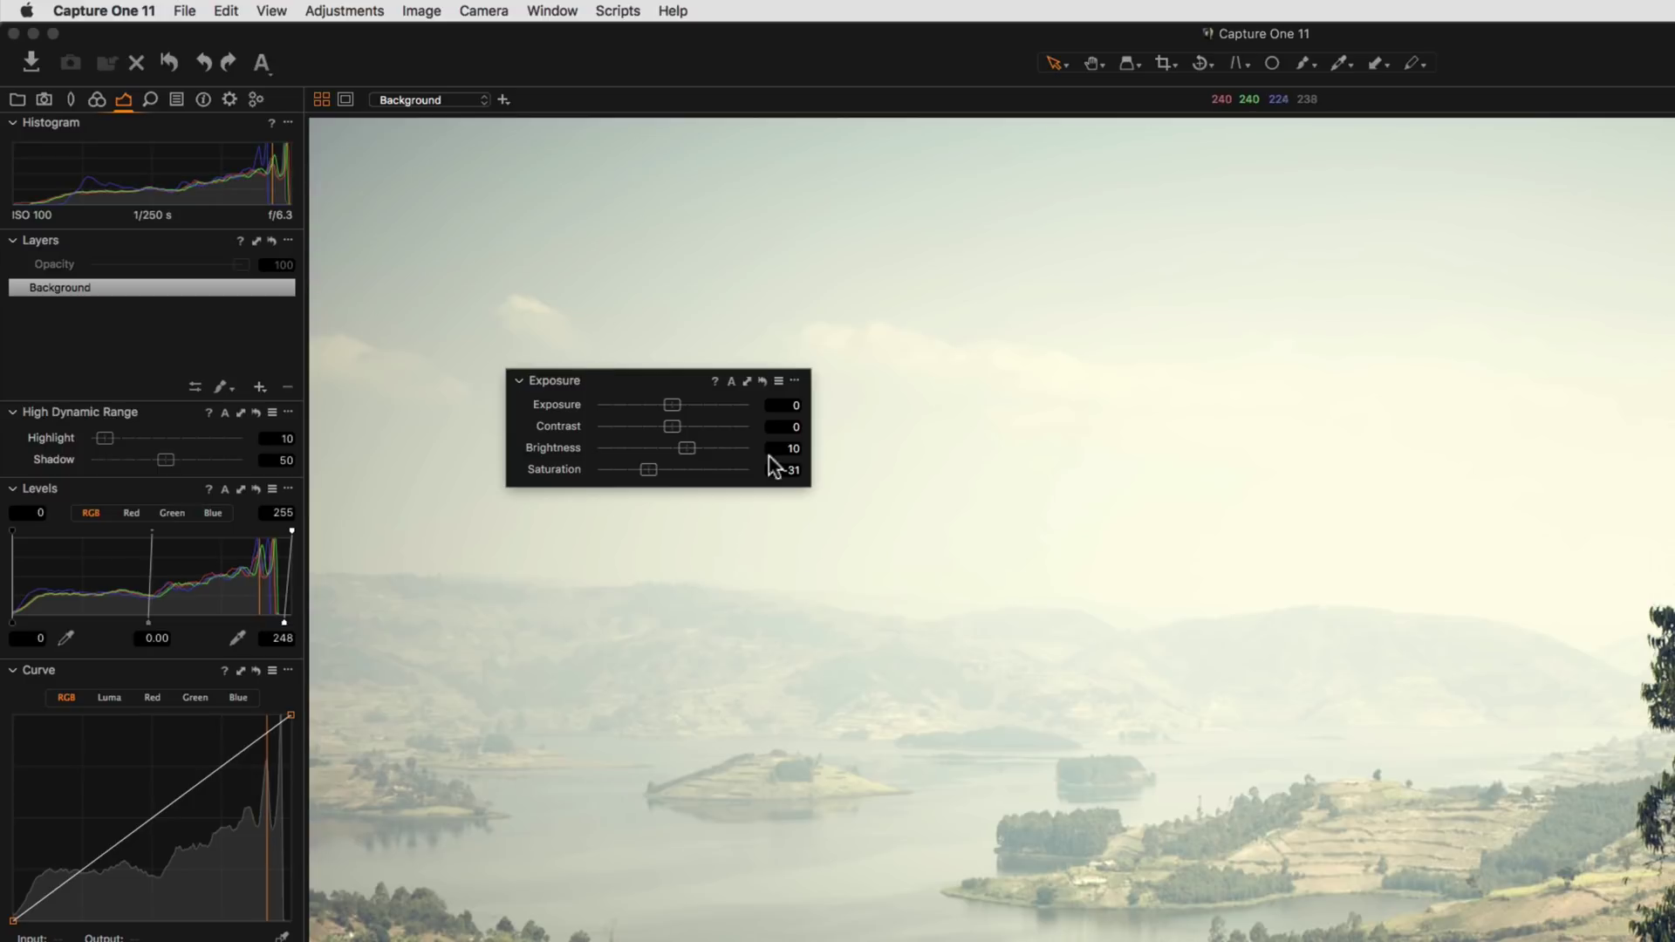
double_click(721, 447)
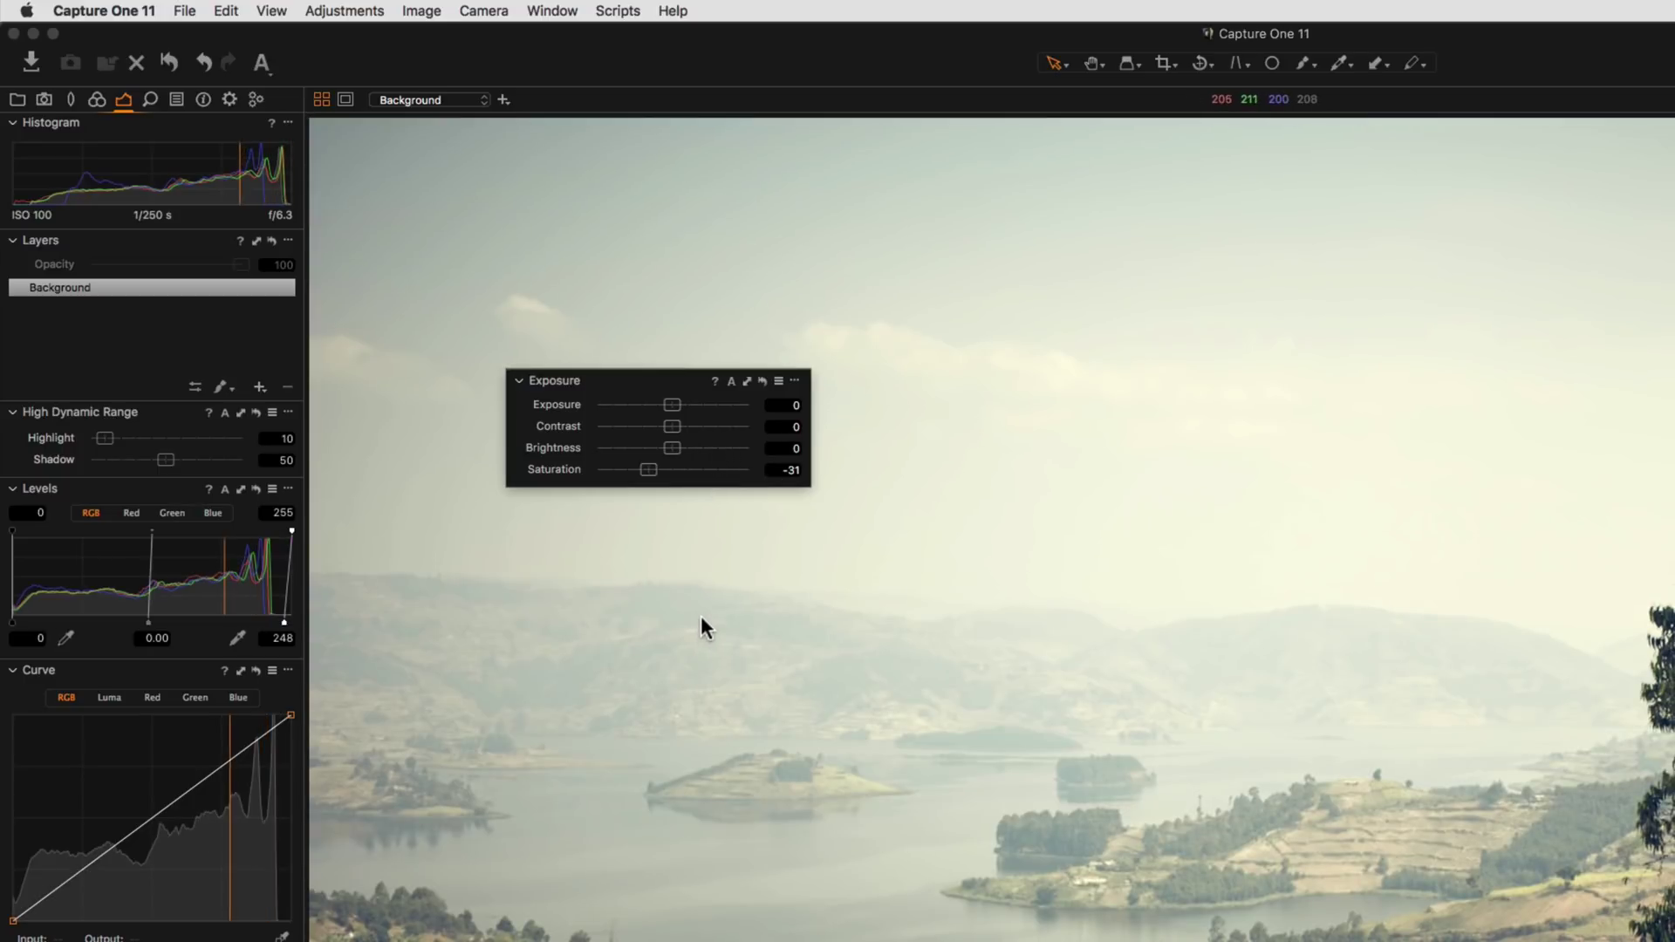
drag(671, 447, 697, 447)
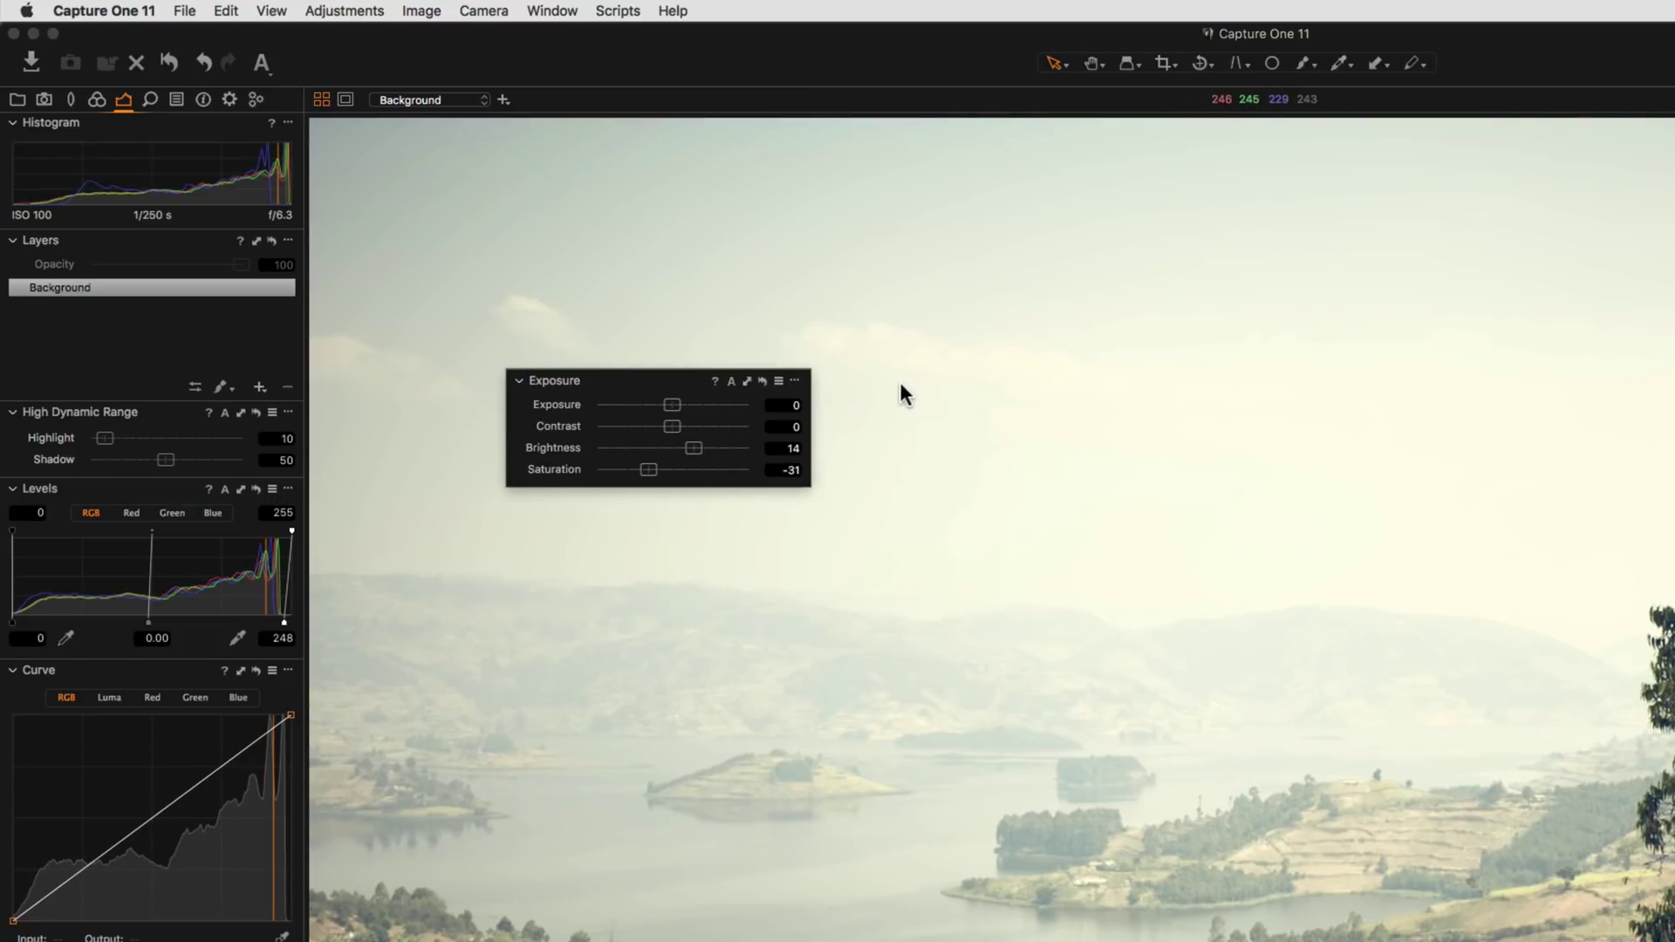
- Reset all Exposure adjustments, bringing Brightness and Saturation back to 0
click(761, 382)
key(super+z)
click(761, 384)
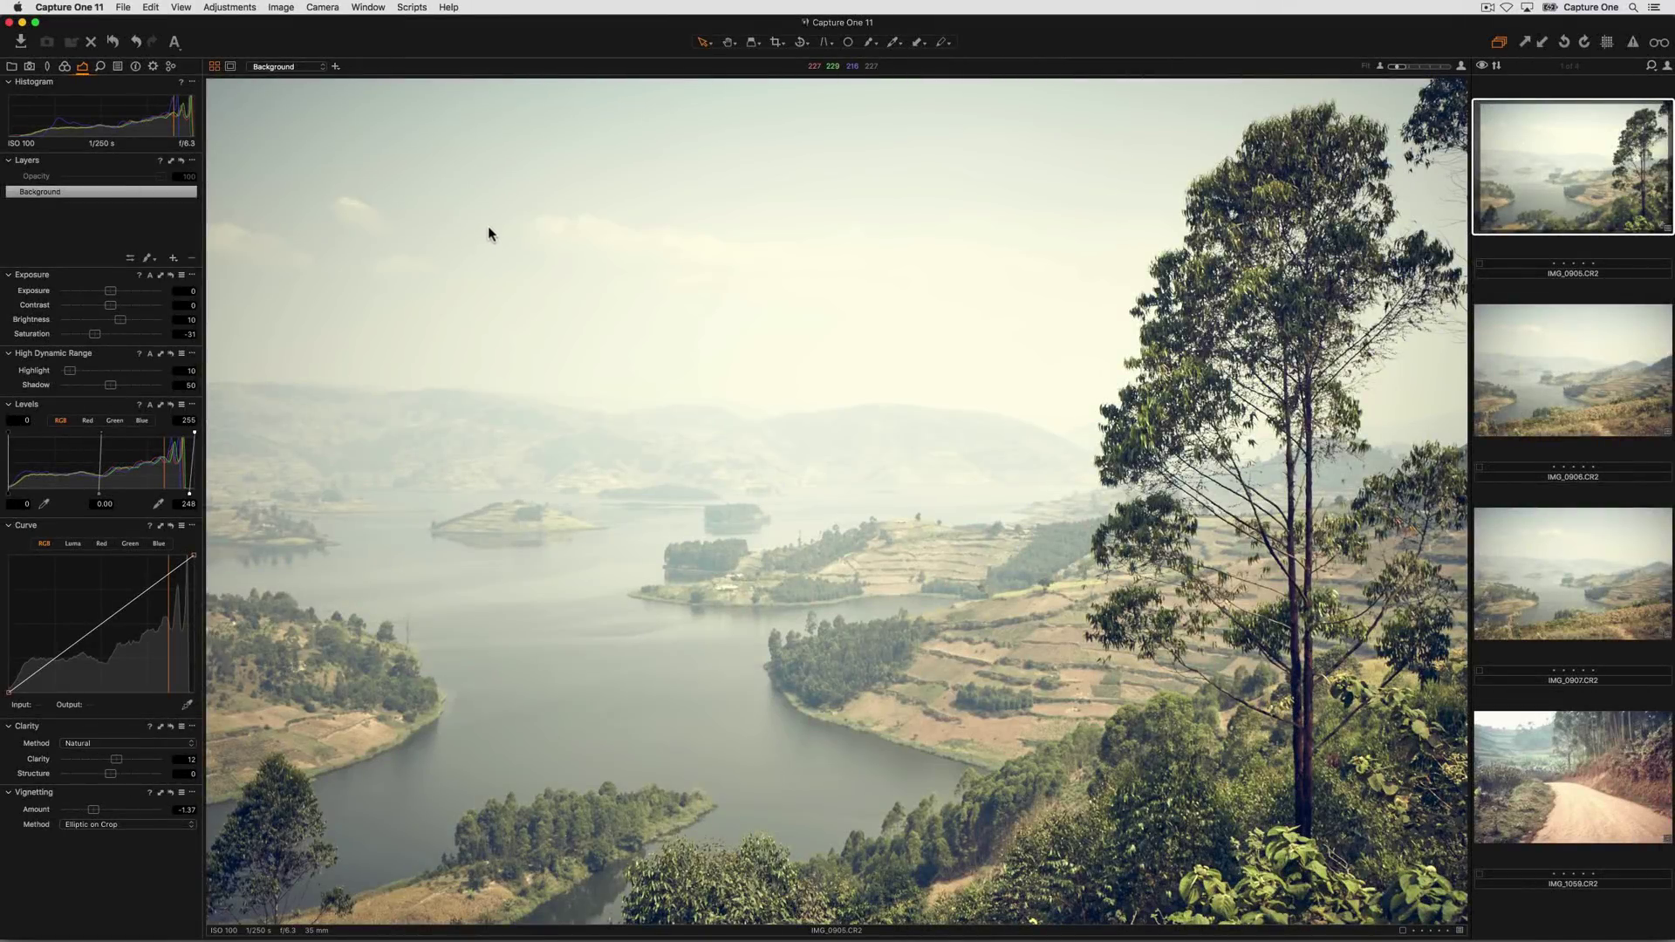
- Look through the View menu, then open the Capture One 11 menu to find Edit Keyboard Shortcuts
click(182, 8)
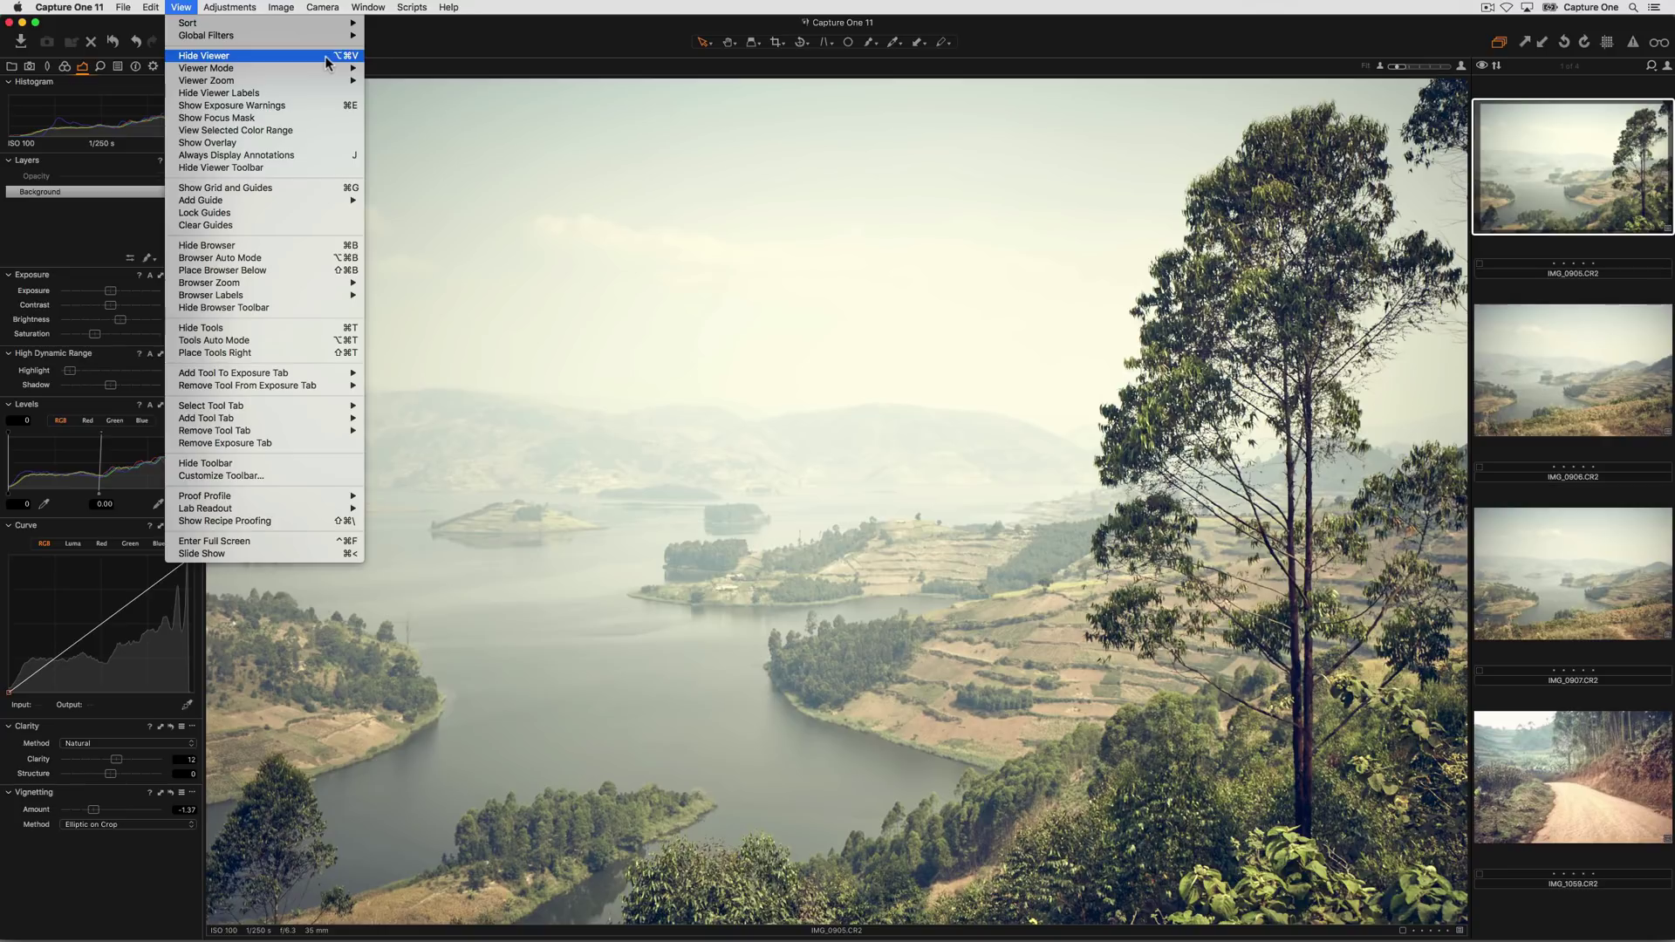
click(438, 145)
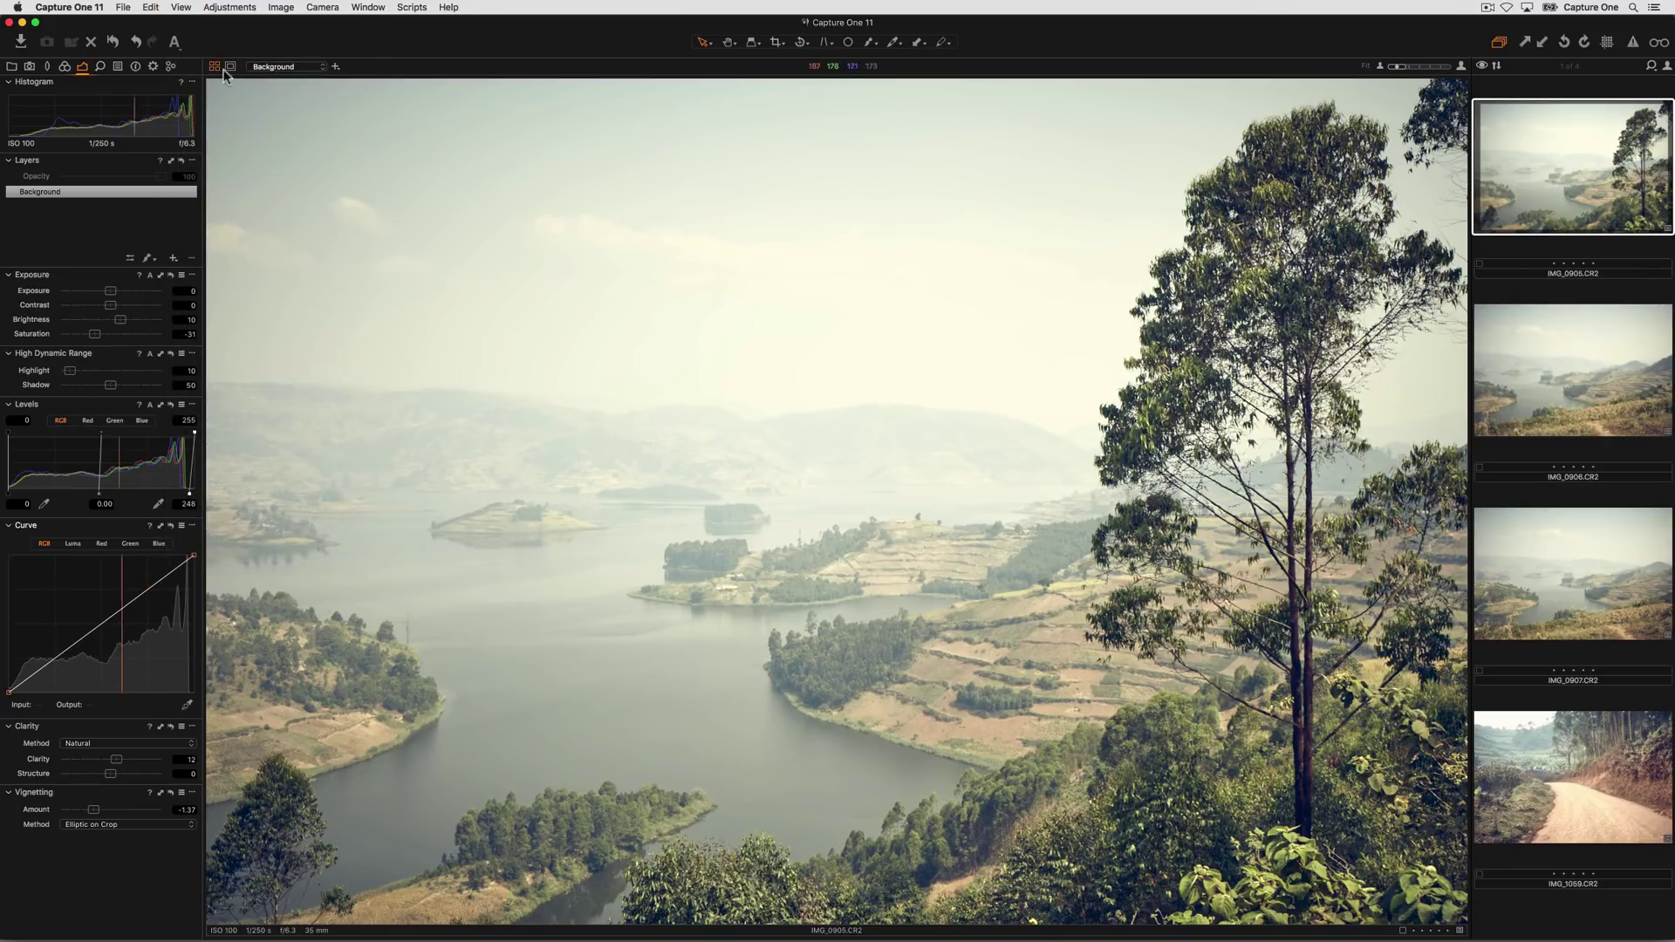
click(77, 7)
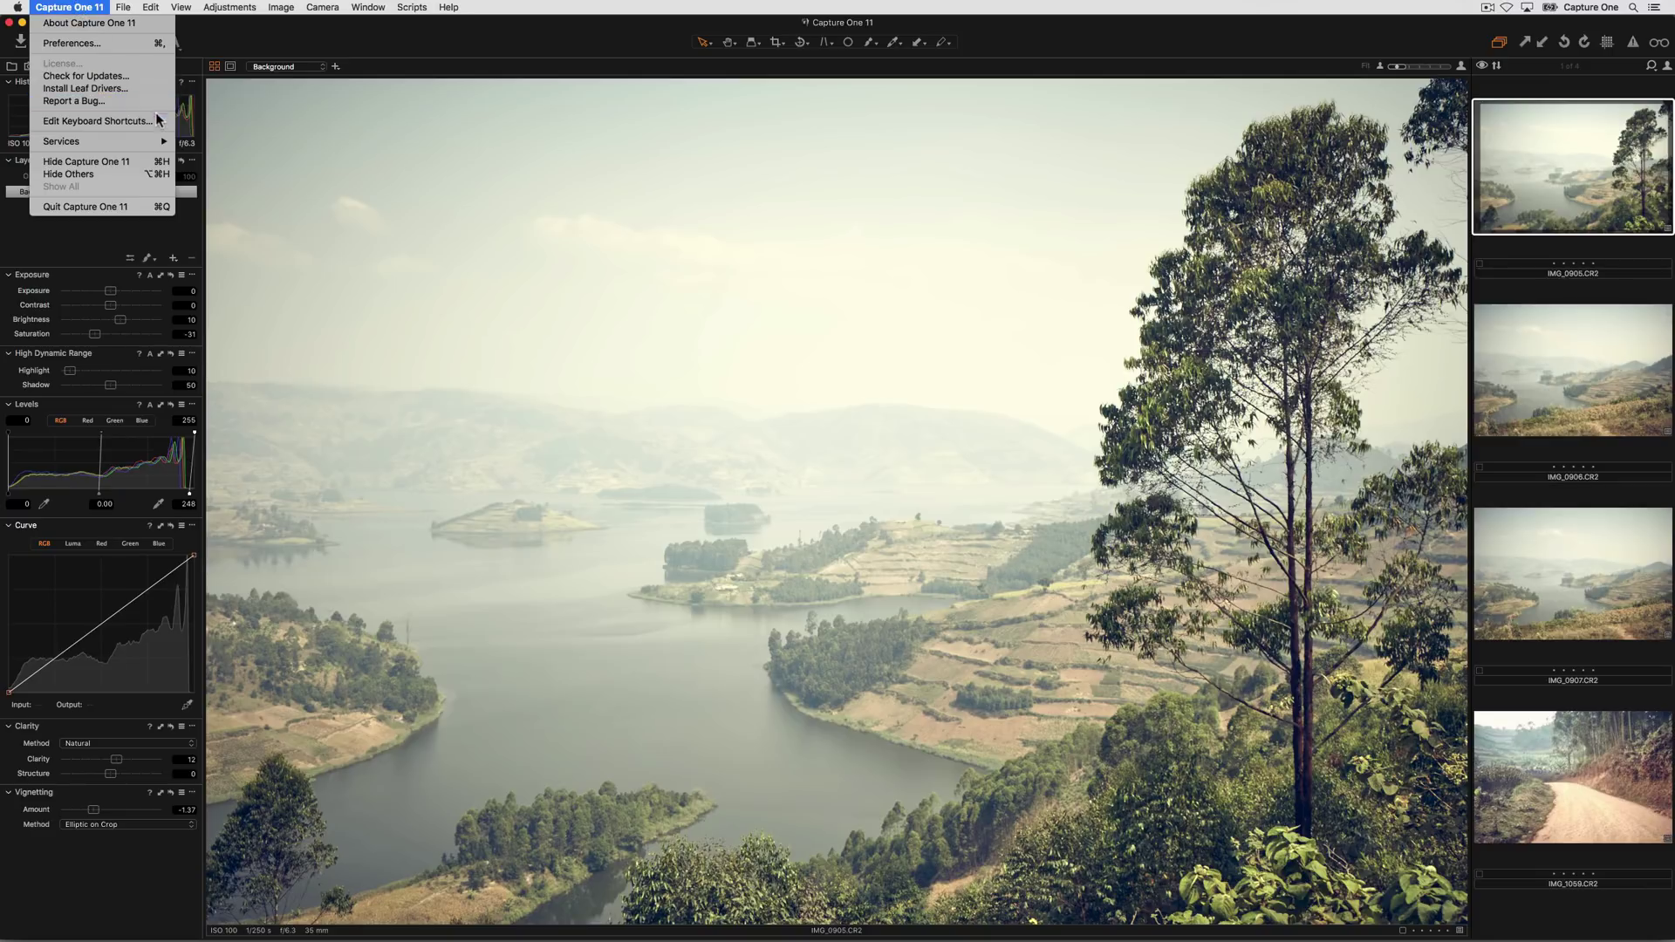